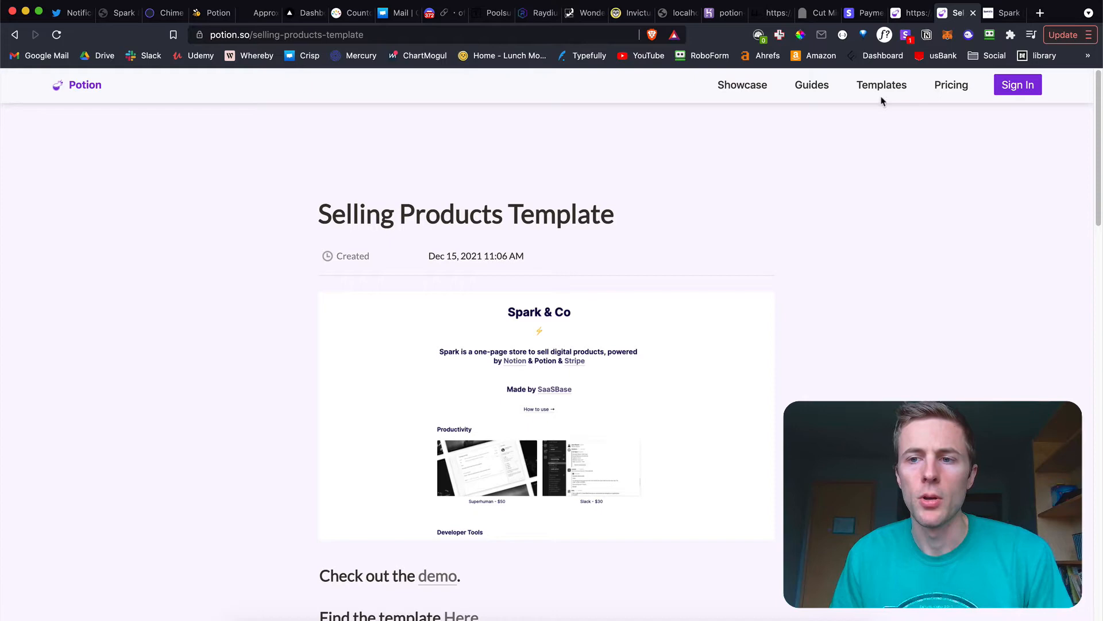
Review the Stripe payment link and product list, then return to the Selling Products Template guide
{"action": "left_click", "coordinate": [865, 13]}
{"action": "left_click", "coordinate": [419, 110]}
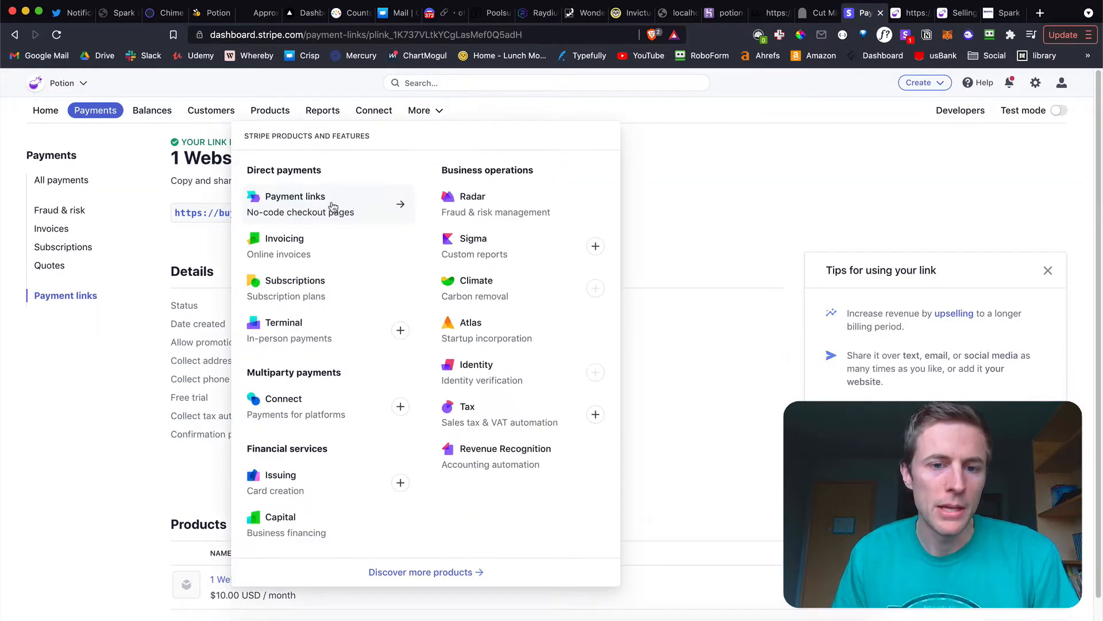
{"action": "left_click", "coordinate": [949, 13]}
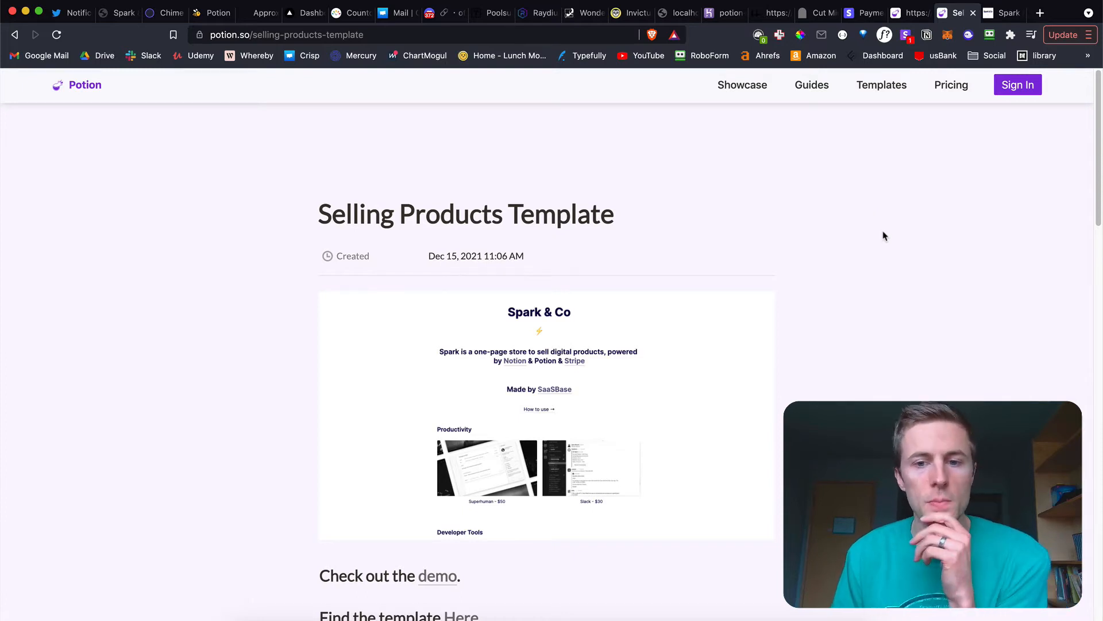
{"action": "scroll", "coordinate": [837, 310], "scroll_direction": "down", "scroll_amount": 2}
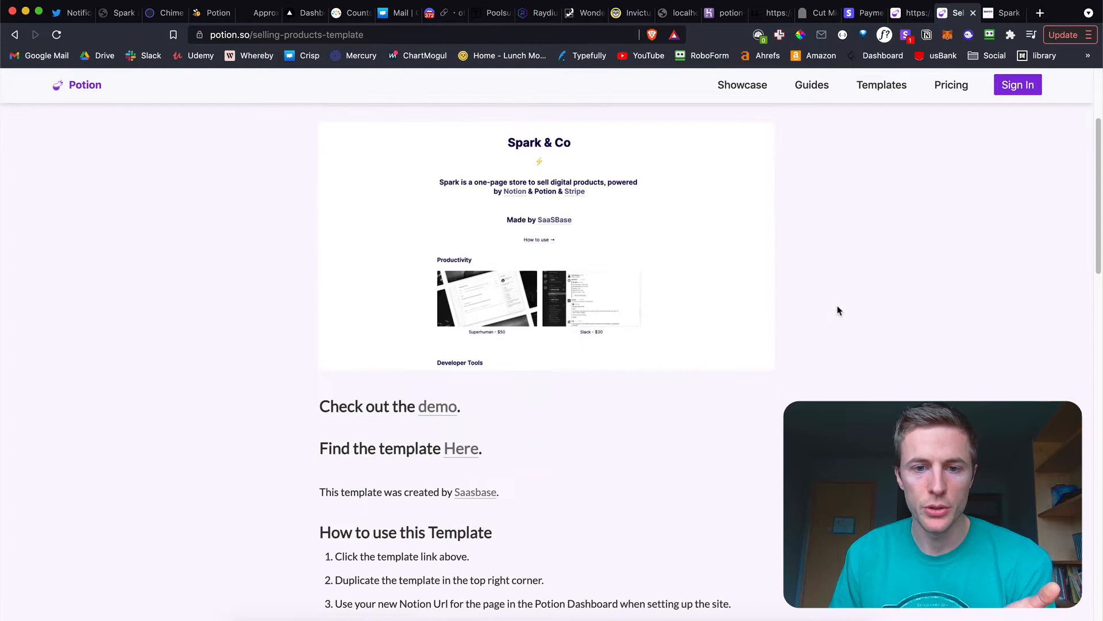
{"action": "scroll", "coordinate": [837, 310], "scroll_direction": "up", "scroll_amount": 1}
{"action": "scroll", "coordinate": [776, 315], "scroll_direction": "up", "scroll_amount": 1}
{"action": "scroll", "coordinate": [723, 318], "scroll_direction": "down", "scroll_amount": 1}
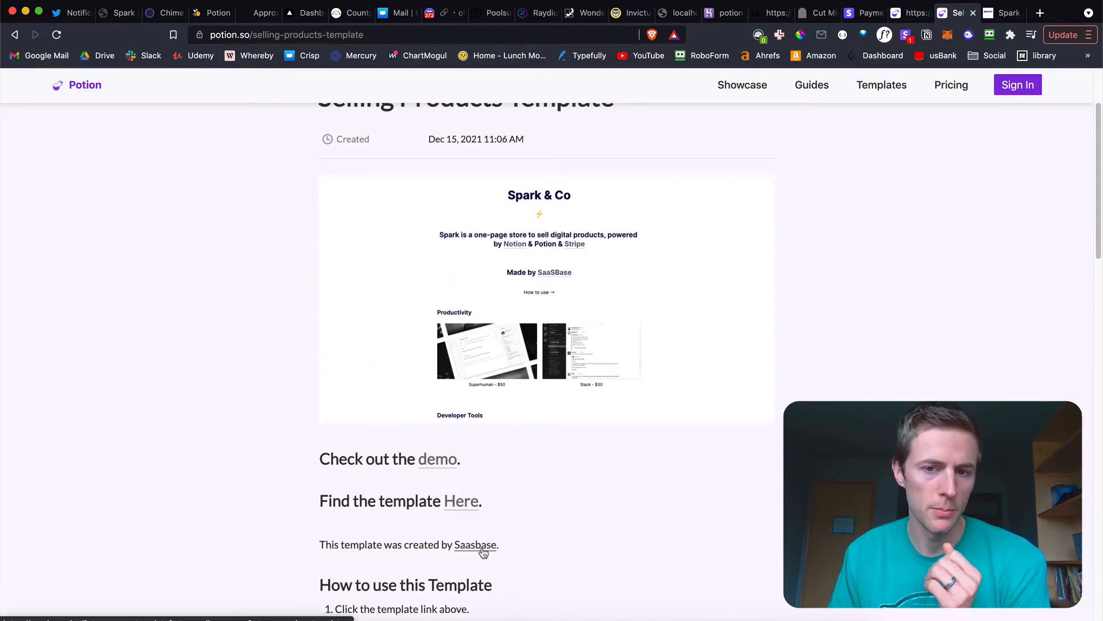
{"action": "scroll", "coordinate": [593, 534], "scroll_direction": "down", "scroll_amount": 3}
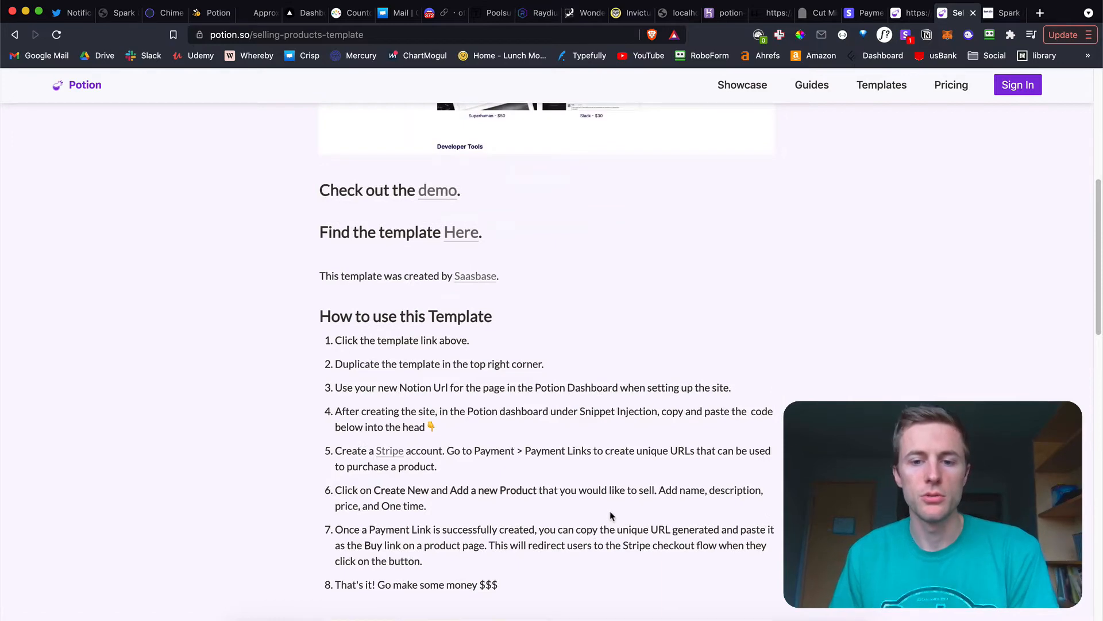
{"action": "scroll", "coordinate": [610, 515], "scroll_direction": "down", "scroll_amount": 2}
{"action": "scroll", "coordinate": [610, 516], "scroll_direction": "up", "scroll_amount": 3}
{"action": "scroll", "coordinate": [609, 516], "scroll_direction": "up", "scroll_amount": 4}
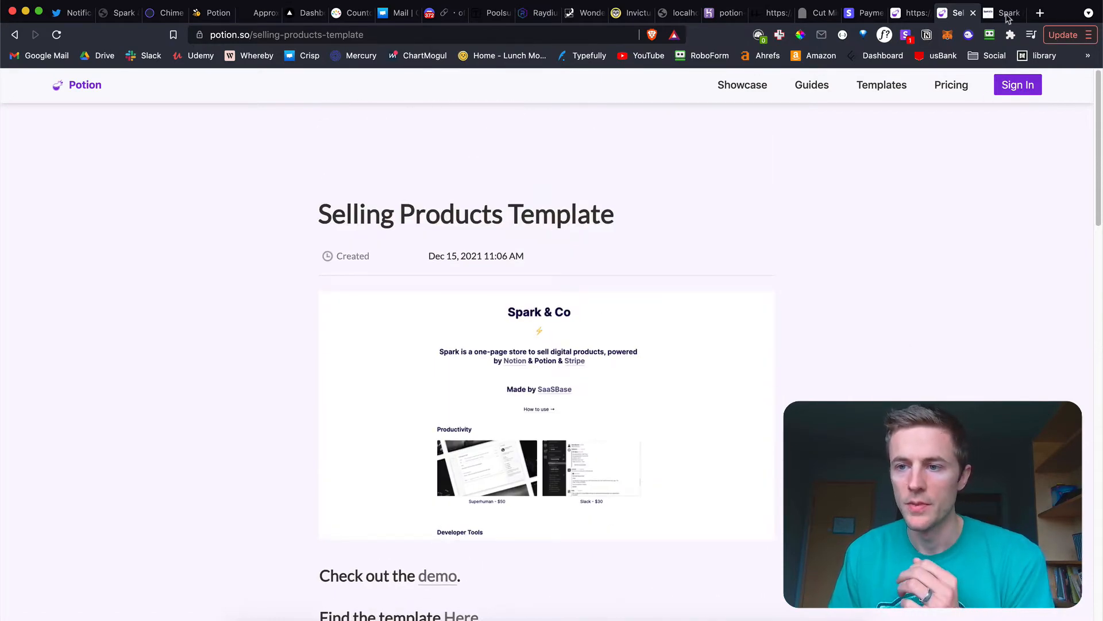
Bring up the live Spark & Co store and open its Slack - $30 product page
{"action": "key", "text": "ctrl+Tab"}
{"action": "scroll", "coordinate": [785, 276], "scroll_direction": "up", "scroll_amount": 4}
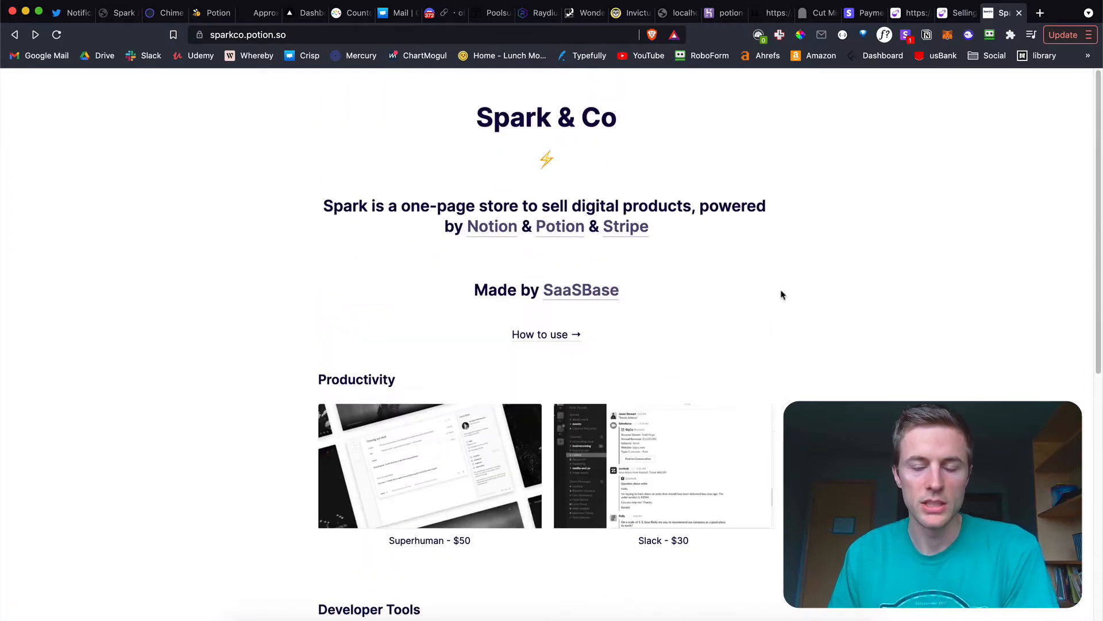
{"action": "scroll", "coordinate": [634, 360], "scroll_direction": "down", "scroll_amount": 2}
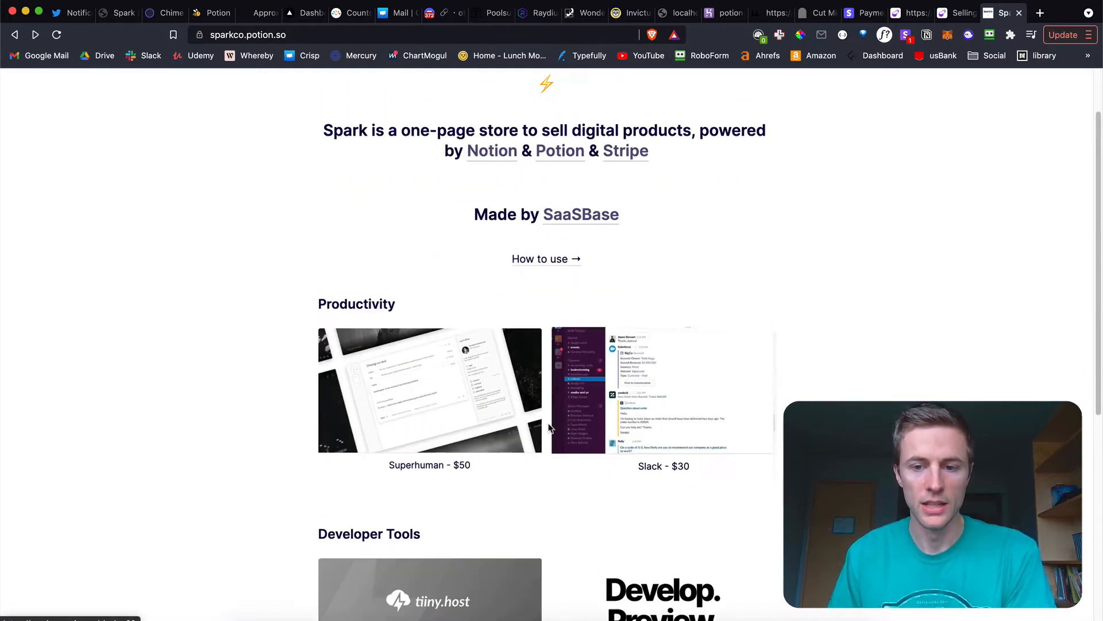
{"action": "scroll", "coordinate": [492, 401], "scroll_direction": "down", "scroll_amount": 2}
{"action": "scroll", "coordinate": [492, 401], "scroll_direction": "down", "scroll_amount": 2}
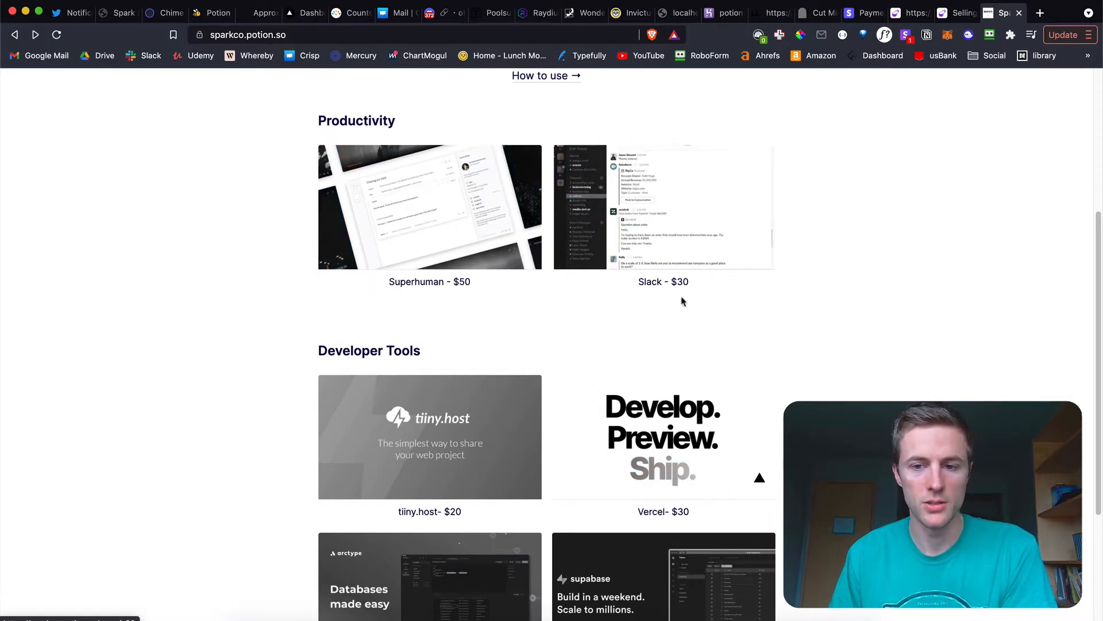
{"action": "scroll", "coordinate": [501, 345], "scroll_direction": "down", "scroll_amount": 2}
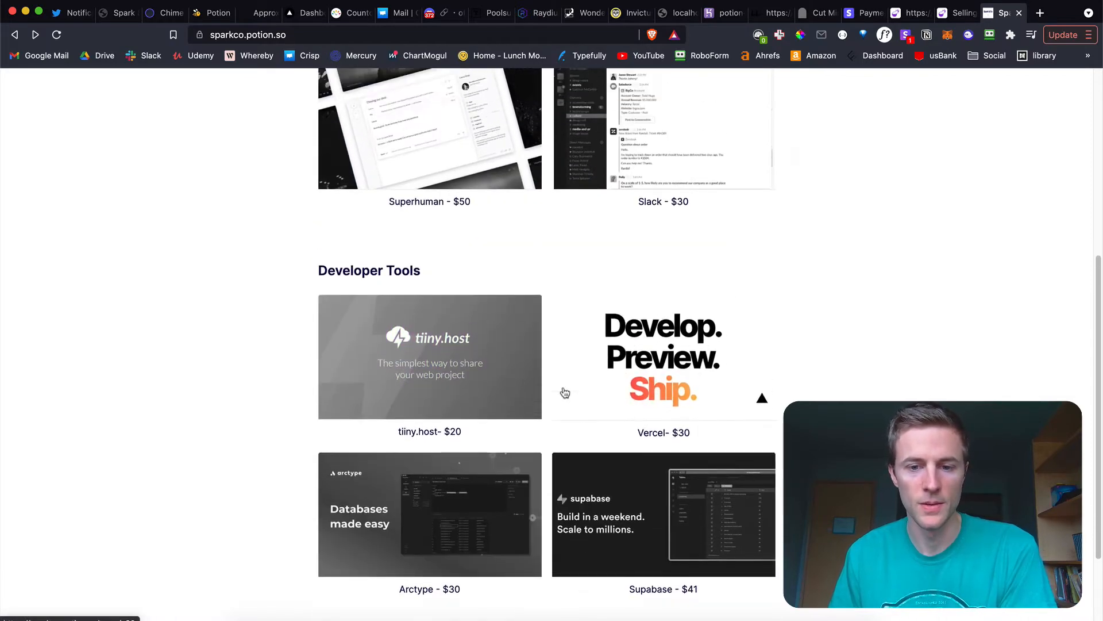
{"action": "left_click", "coordinate": [648, 141]}
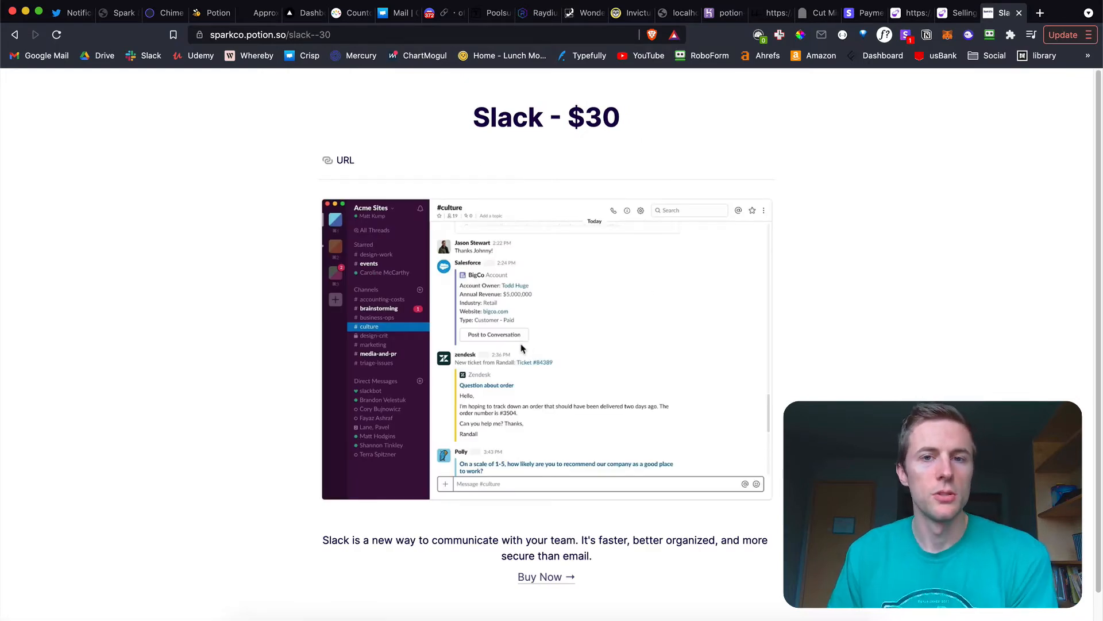
{"action": "scroll", "coordinate": [569, 423], "scroll_direction": "down", "scroll_amount": 1}
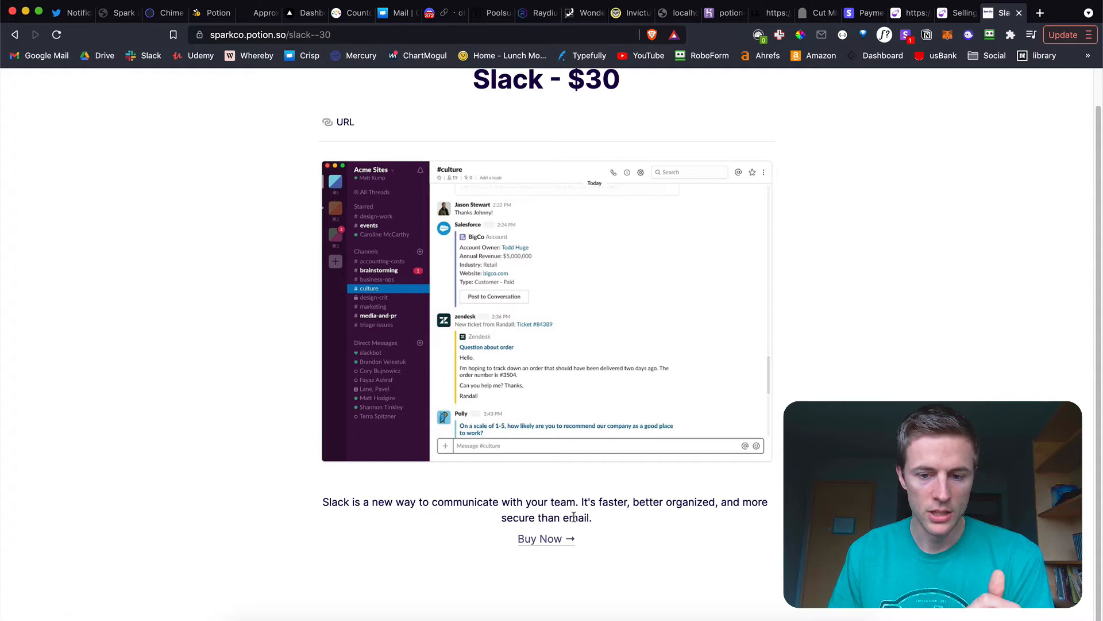
{"action": "left_click", "coordinate": [545, 538]}
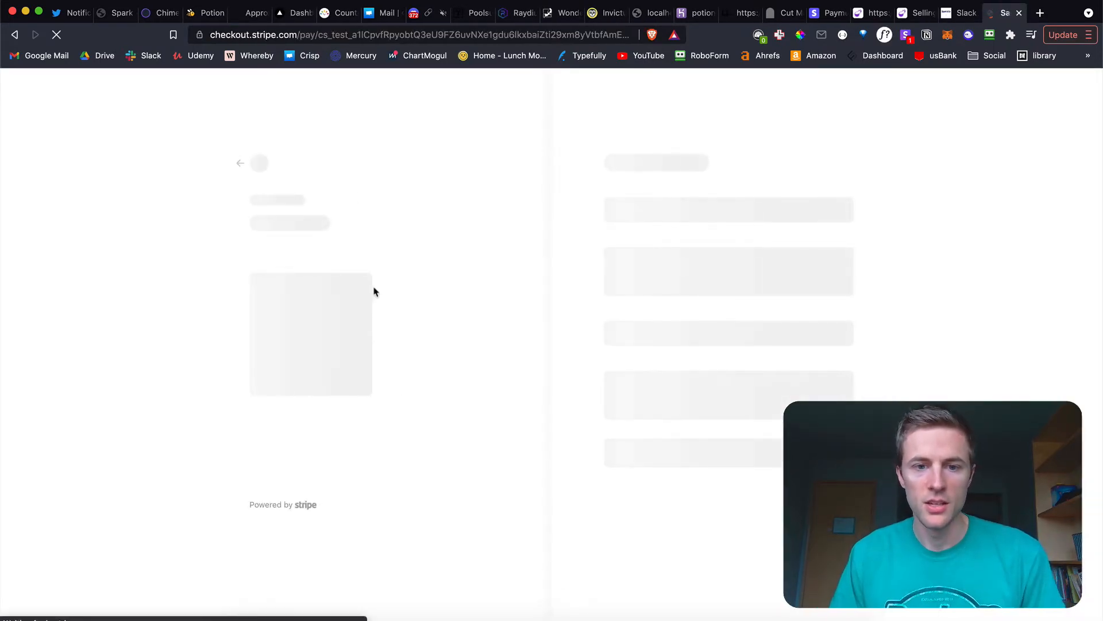
{"action": "left_click", "coordinate": [1019, 12]}
{"action": "scroll", "coordinate": [617, 338], "scroll_direction": "up", "scroll_amount": 1}
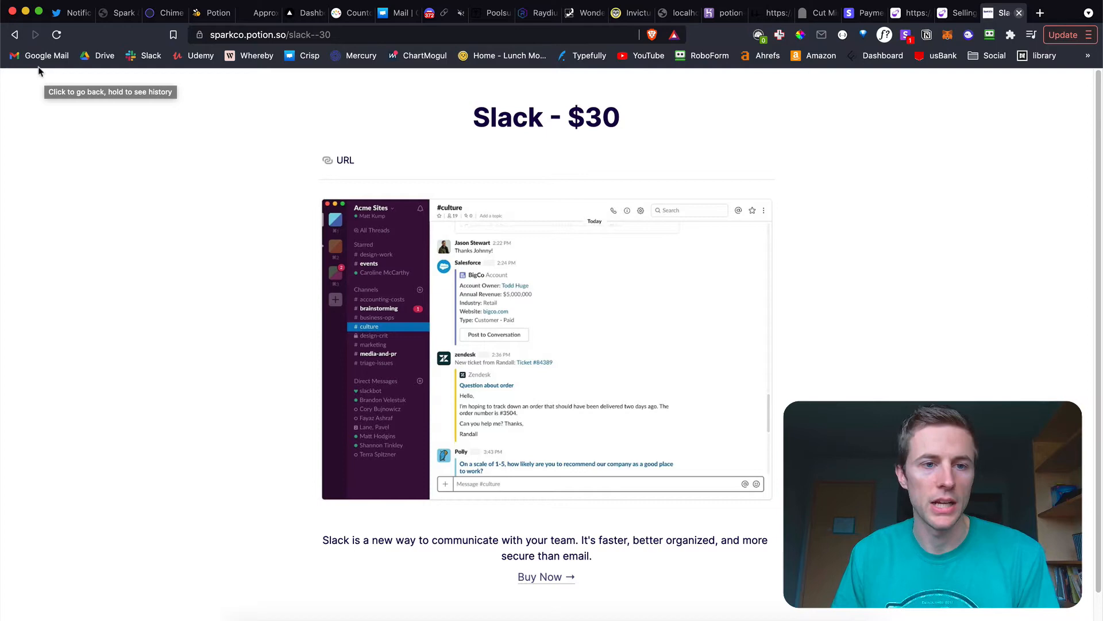
Return to the store's product listing, then to the Selling Products Template guide
{"action": "left_click", "coordinate": [14, 35]}
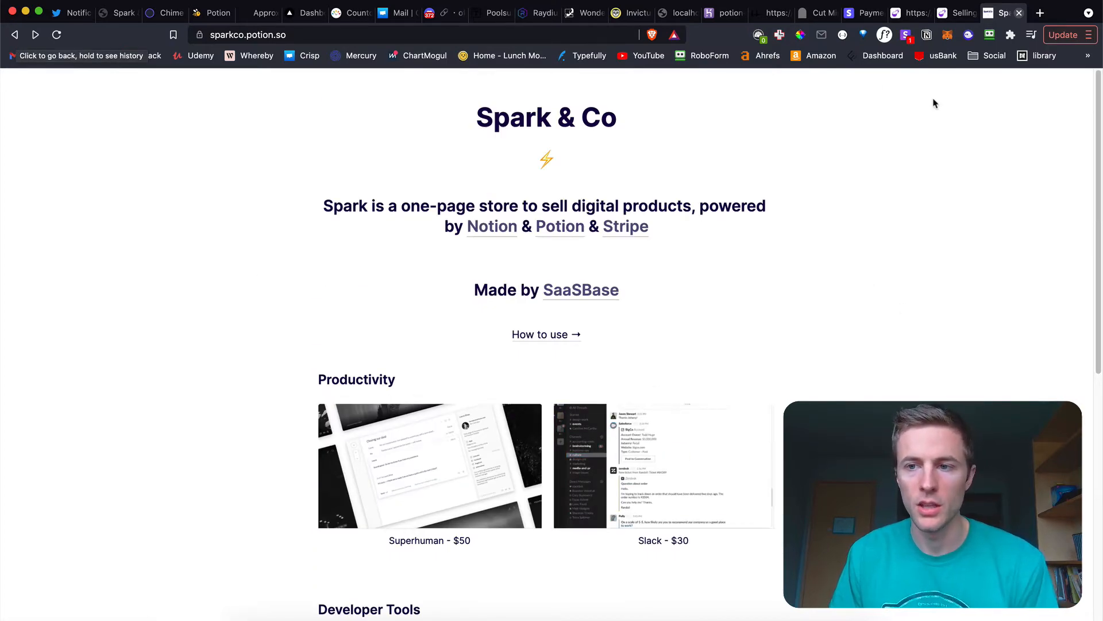
{"action": "left_click", "coordinate": [957, 14]}
{"action": "scroll", "coordinate": [640, 397], "scroll_direction": "down", "scroll_amount": 4}
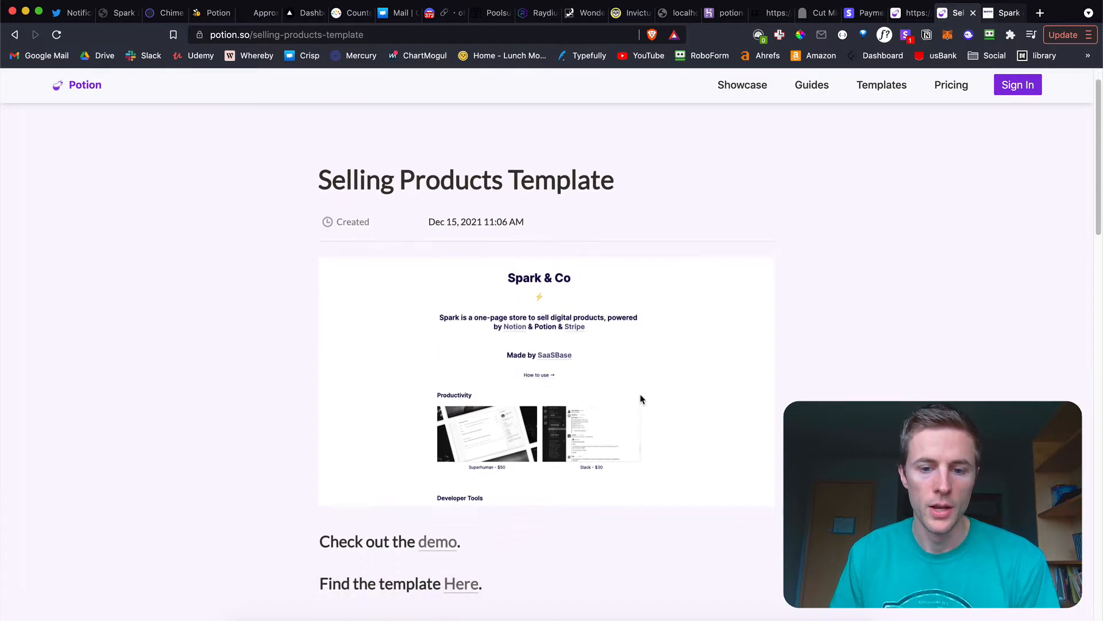
{"action": "scroll", "coordinate": [639, 401], "scroll_direction": "down", "scroll_amount": 1}
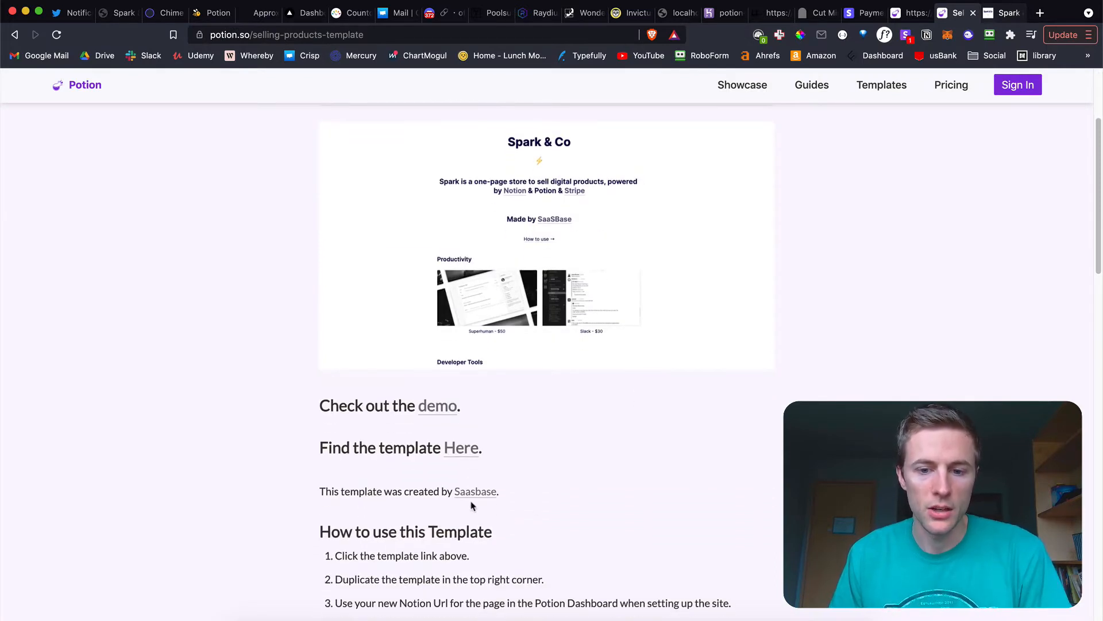
{"action": "scroll", "coordinate": [576, 506], "scroll_direction": "down", "scroll_amount": 1}
{"action": "scroll", "coordinate": [578, 468], "scroll_direction": "down", "scroll_amount": 1}
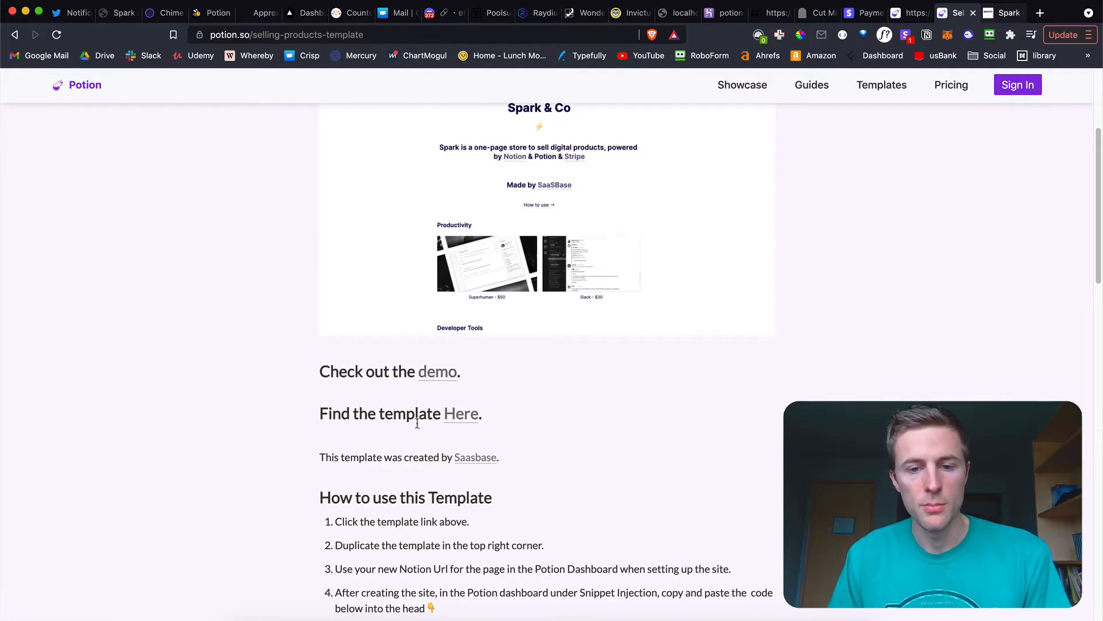
{"action": "left_click", "coordinate": [466, 419]}
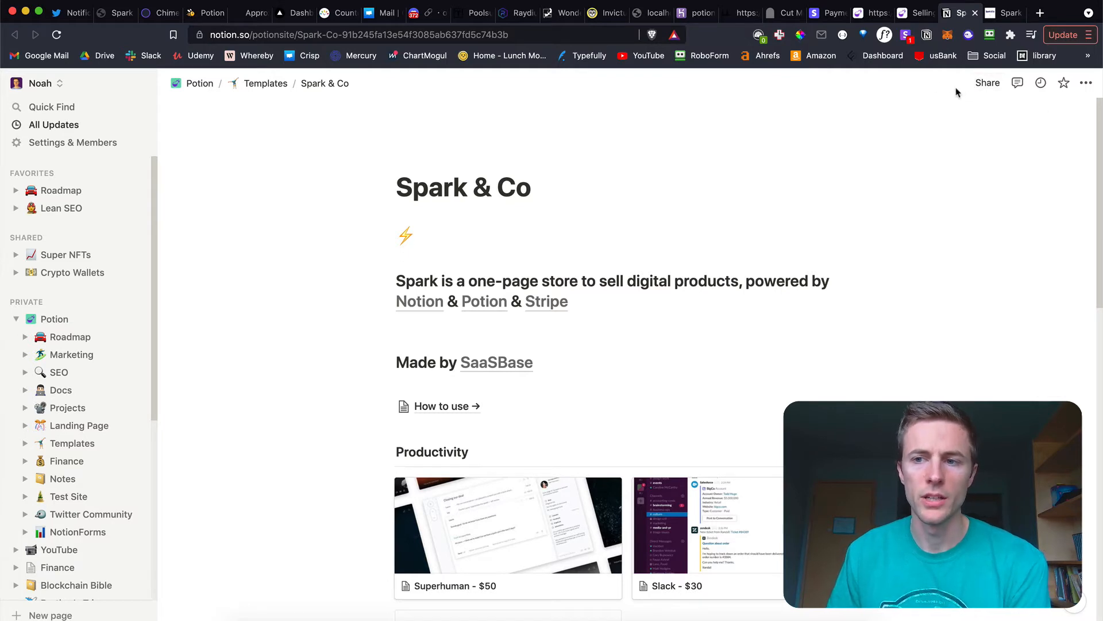
{"action": "left_click", "coordinate": [971, 12]}
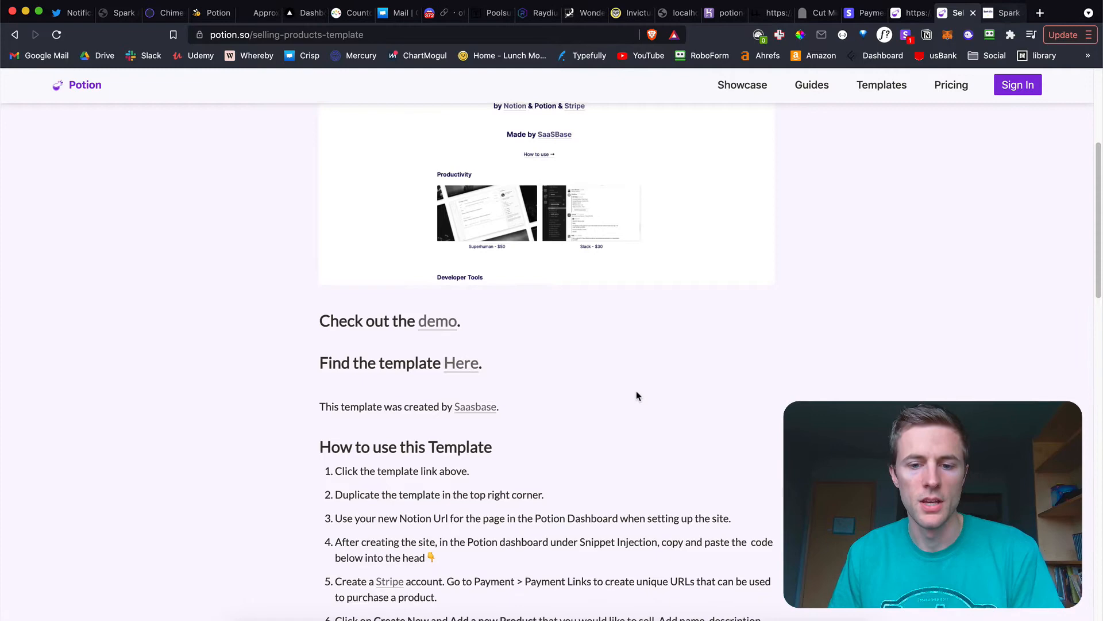
{"action": "scroll", "coordinate": [636, 396], "scroll_direction": "down", "scroll_amount": 1}
{"action": "scroll", "coordinate": [635, 394], "scroll_direction": "down", "scroll_amount": 3}
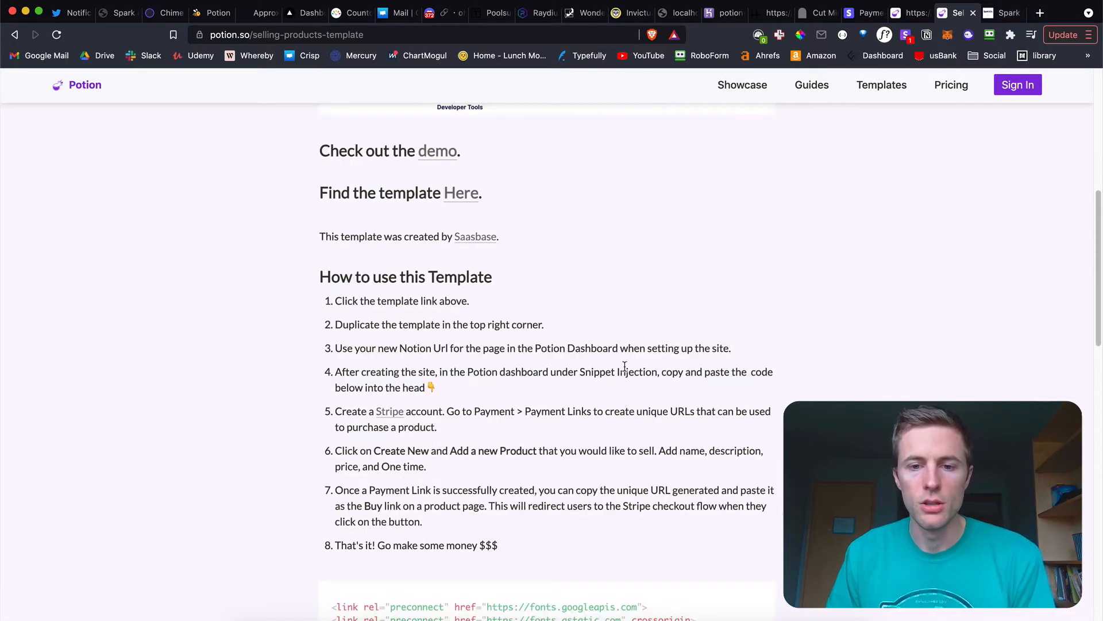
{"action": "scroll", "coordinate": [644, 433], "scroll_direction": "down", "scroll_amount": 1}
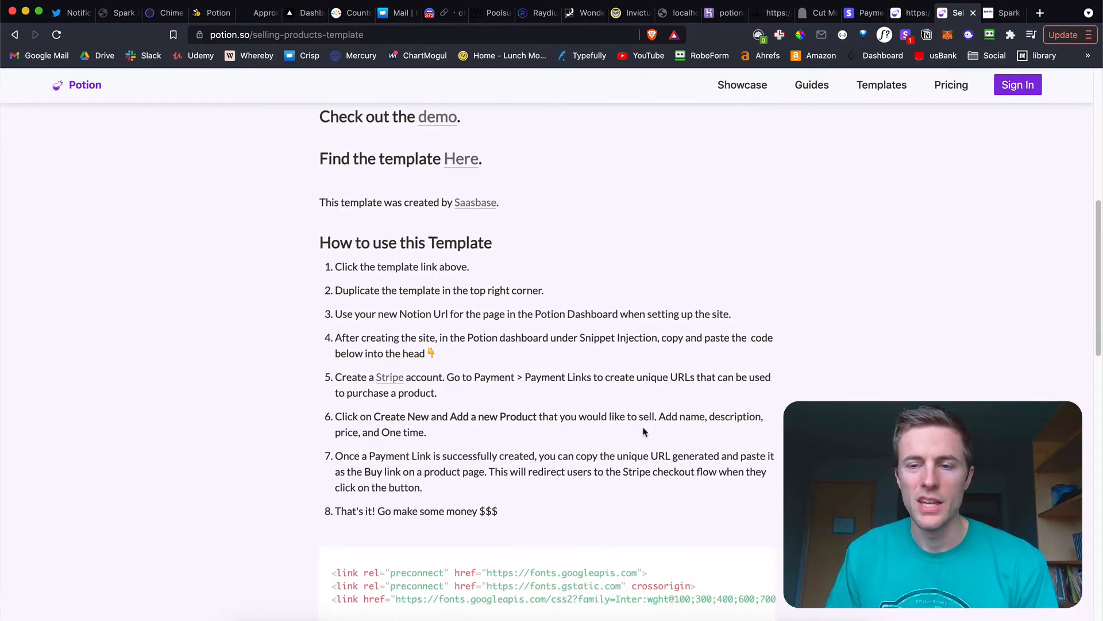
Copy the template's public Notion share link into the Spark & Co site's Notion URL field
{"action": "left_click", "coordinate": [922, 18]}
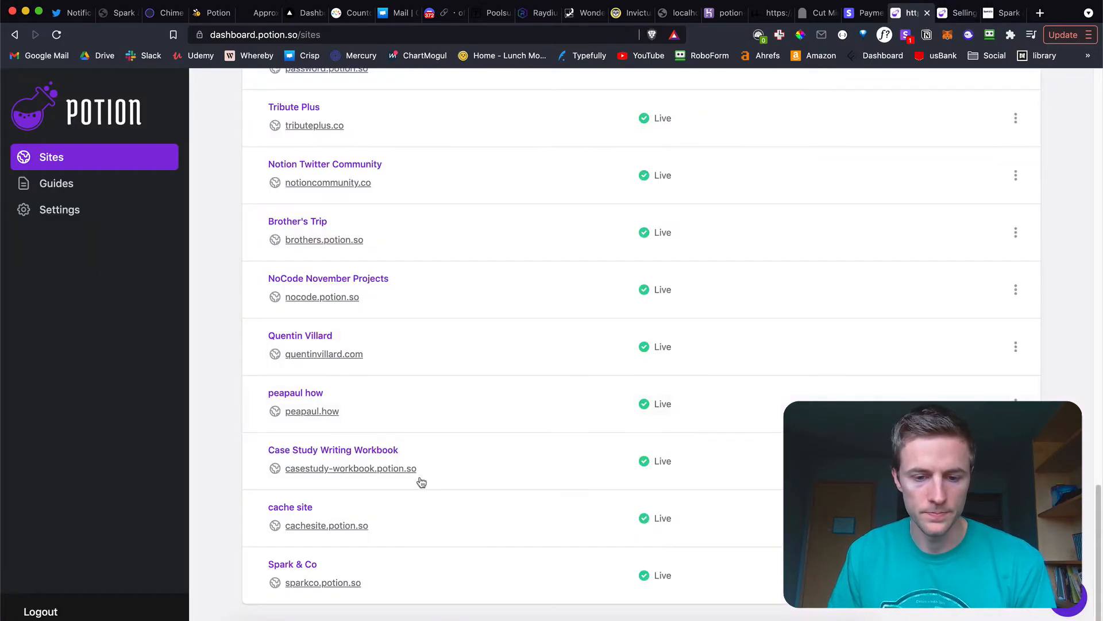
{"action": "left_click", "coordinate": [420, 565]}
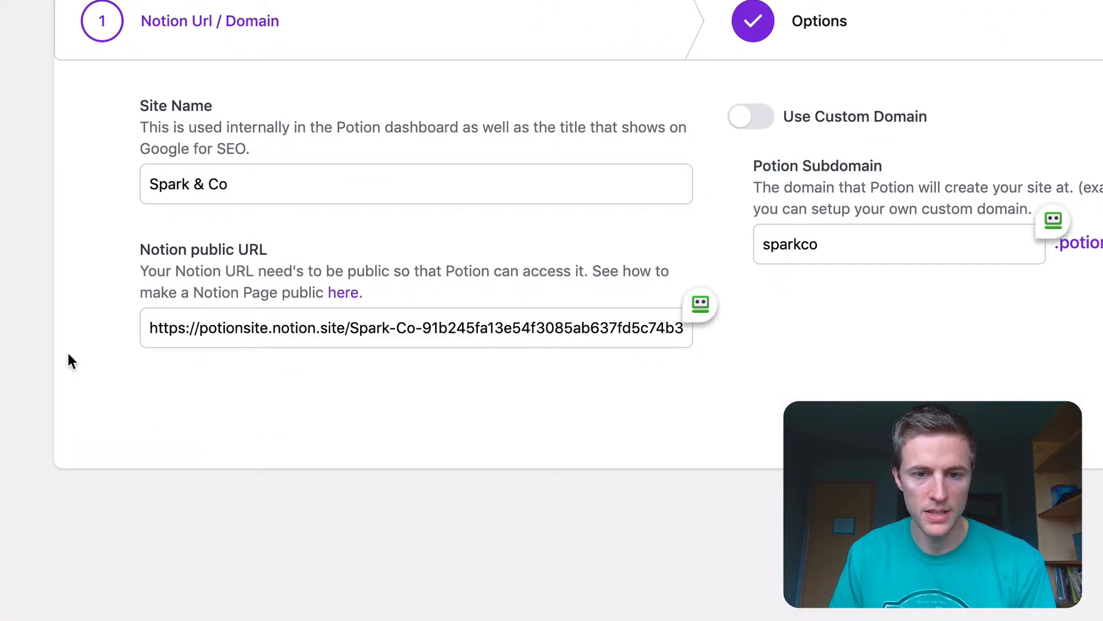
{"action": "triple_click", "coordinate": [346, 326]}
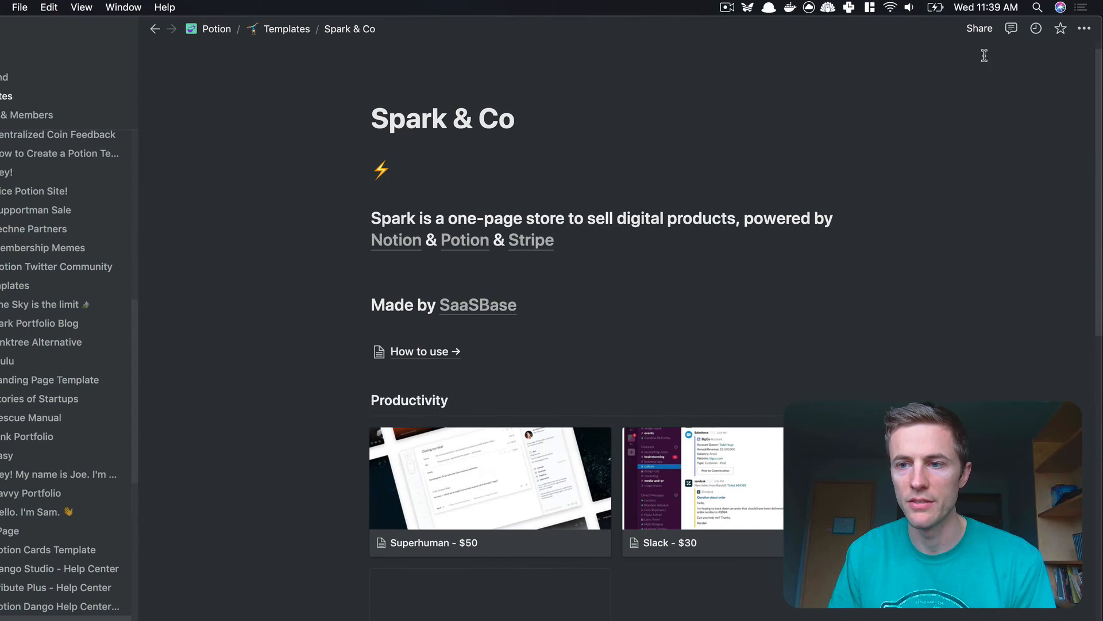
{"action": "left_click", "coordinate": [982, 31]}
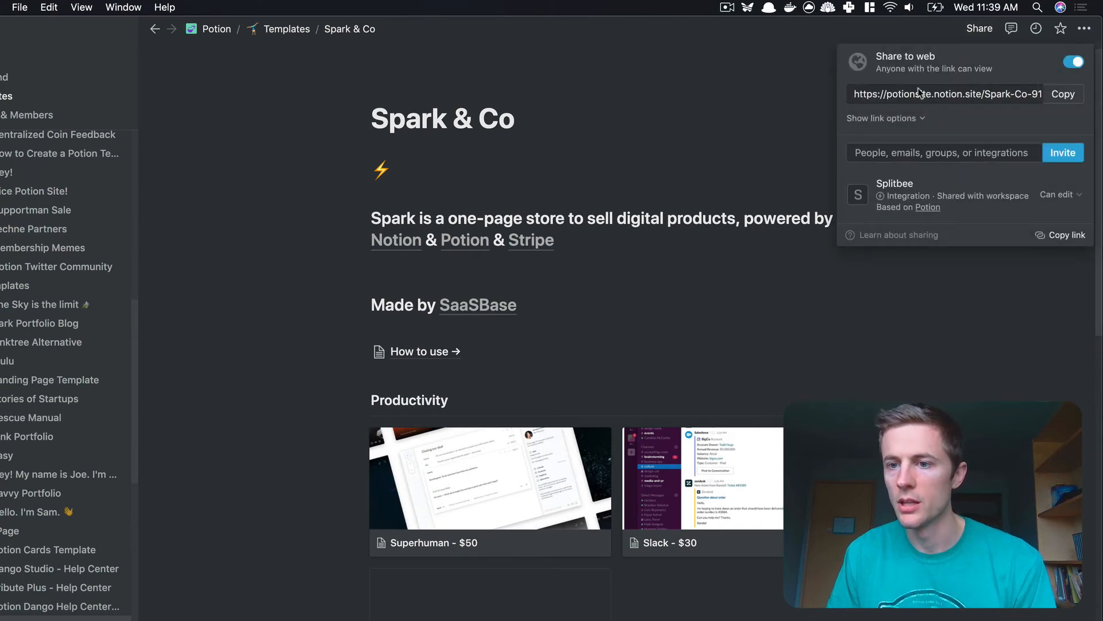
{"action": "left_click", "coordinate": [1060, 96]}
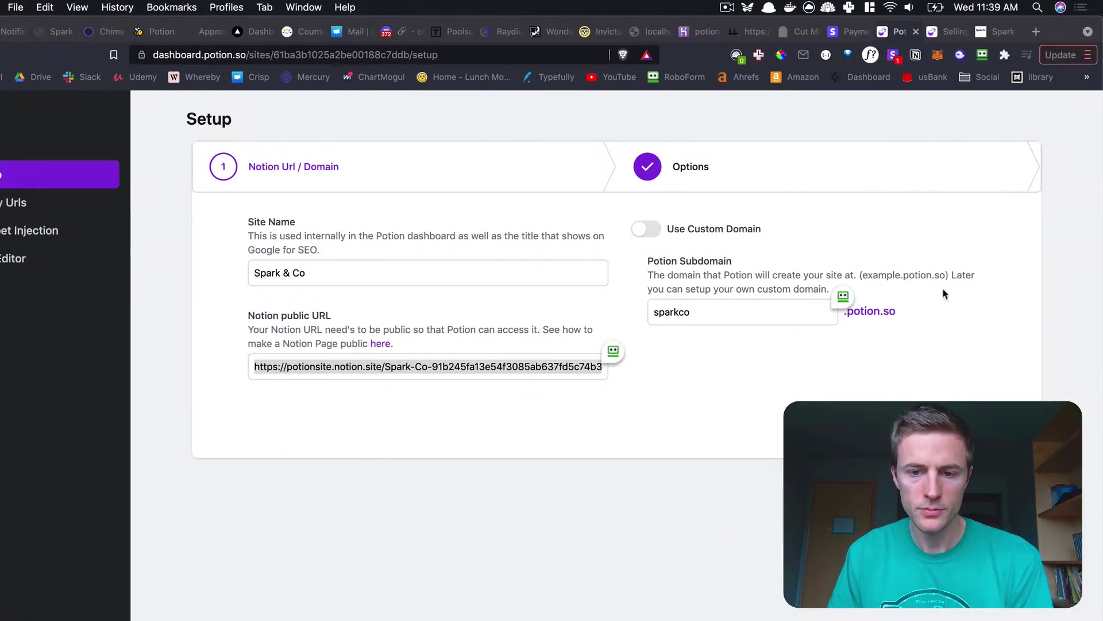
{"action": "left_click", "coordinate": [874, 291]}
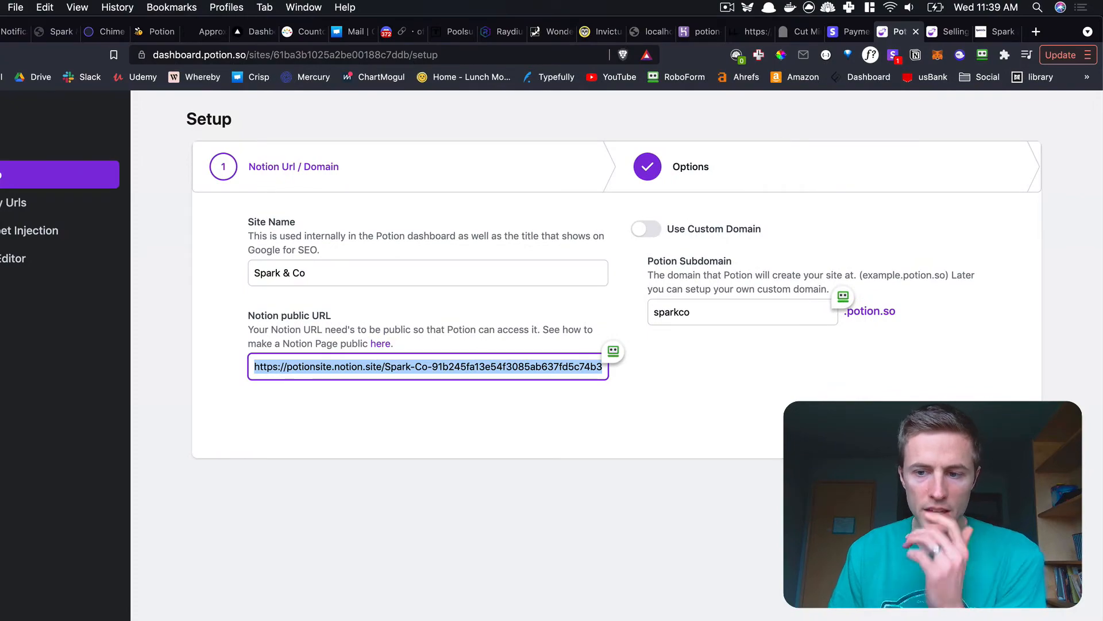
Step through the Options stage and return to the URL/Domain step with the sparkco subdomain
{"action": "left_click", "coordinate": [721, 165]}
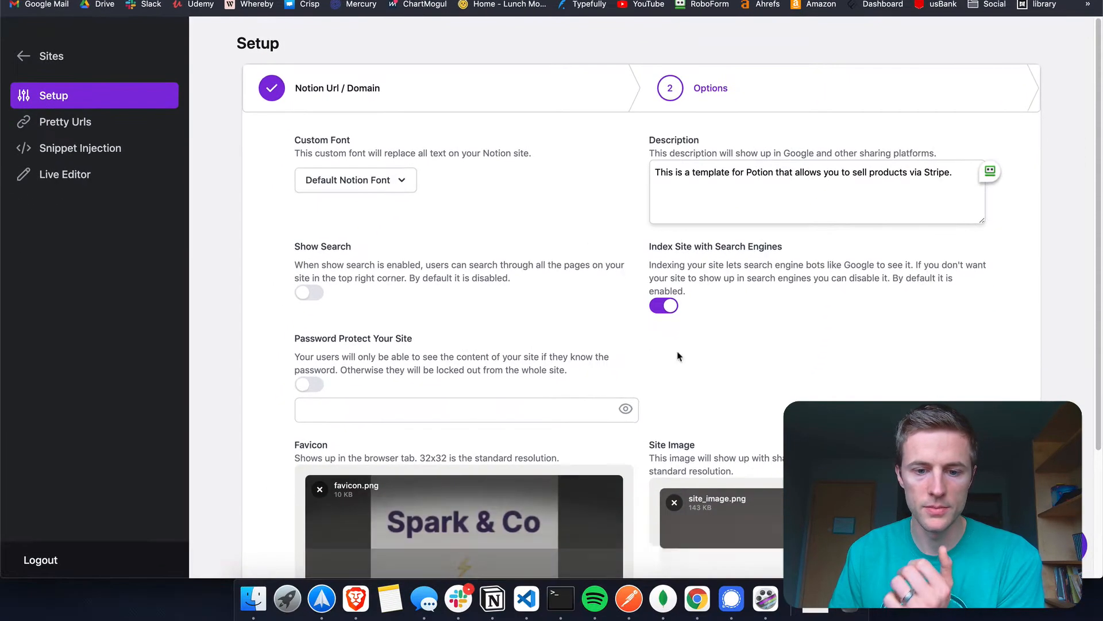
{"action": "scroll", "coordinate": [626, 382], "scroll_direction": "down", "scroll_amount": 4}
{"action": "scroll", "coordinate": [626, 370], "scroll_direction": "up", "scroll_amount": 4}
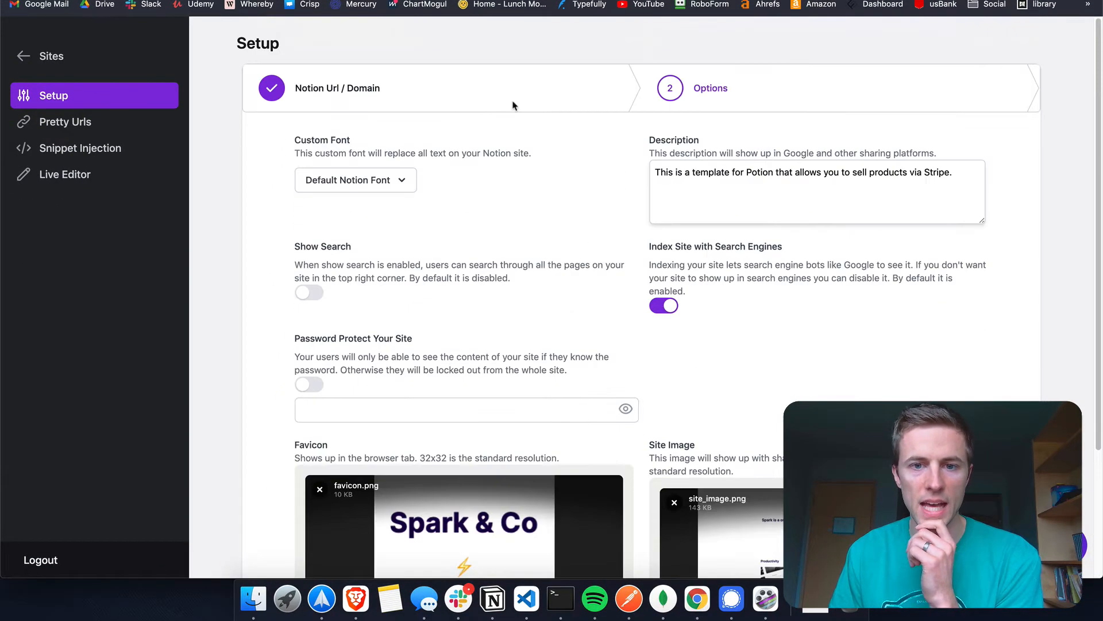
{"action": "left_click", "coordinate": [496, 81]}
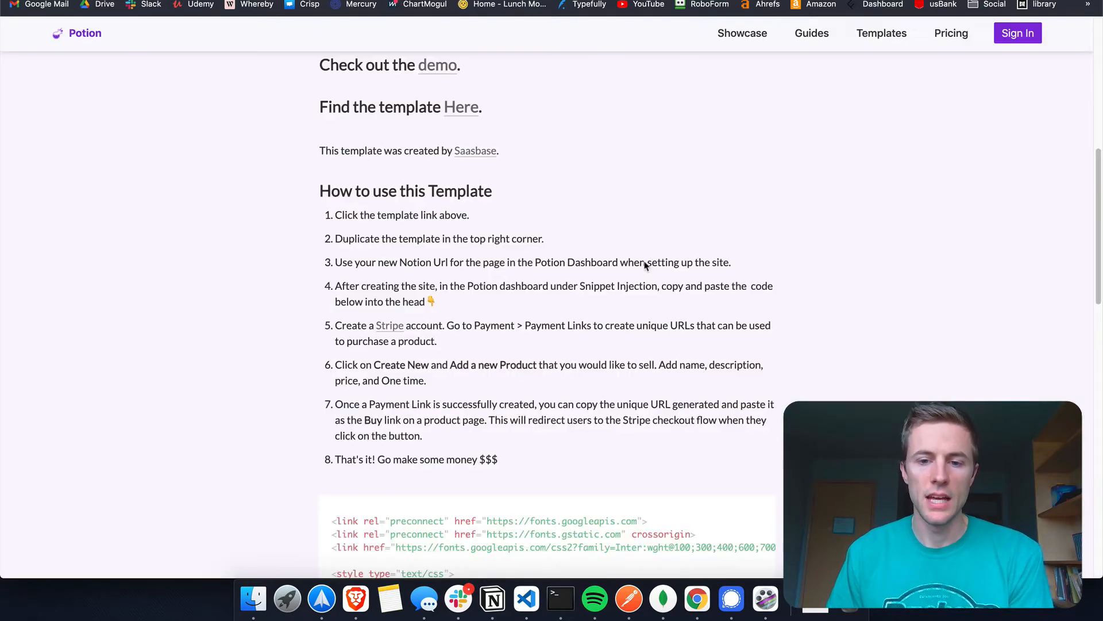
{"action": "scroll", "coordinate": [643, 264], "scroll_direction": "down", "scroll_amount": 2}
{"action": "scroll", "coordinate": [638, 293], "scroll_direction": "down", "scroll_amount": 5}
{"action": "scroll", "coordinate": [604, 337], "scroll_direction": "down", "scroll_amount": 2}
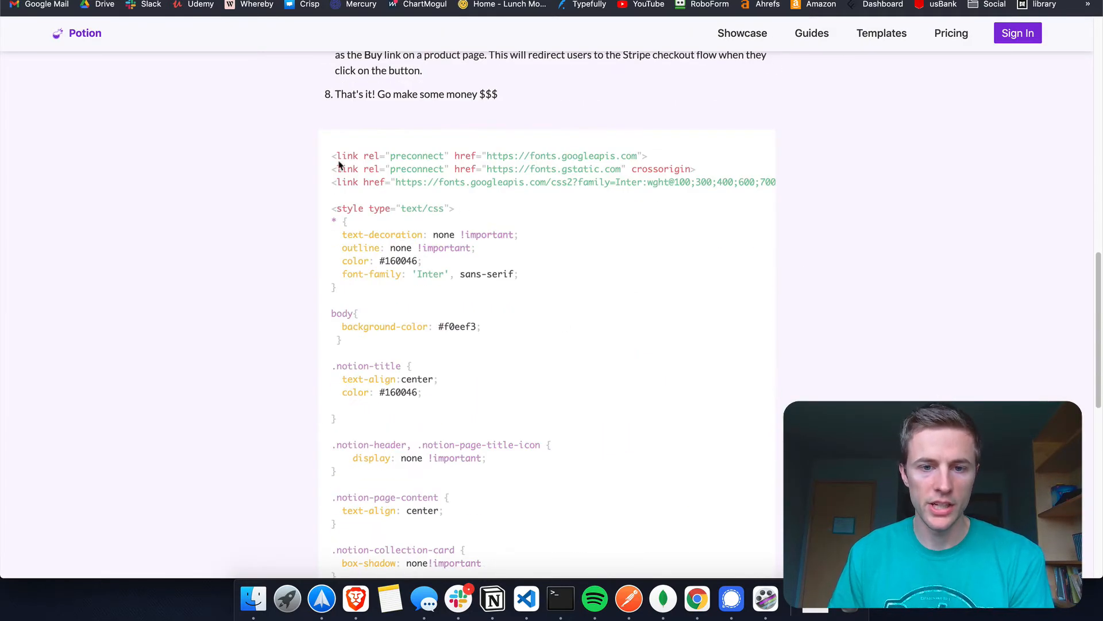
{"action": "left_click_drag", "start_coordinate": [338, 164], "coordinate": [573, 329]}
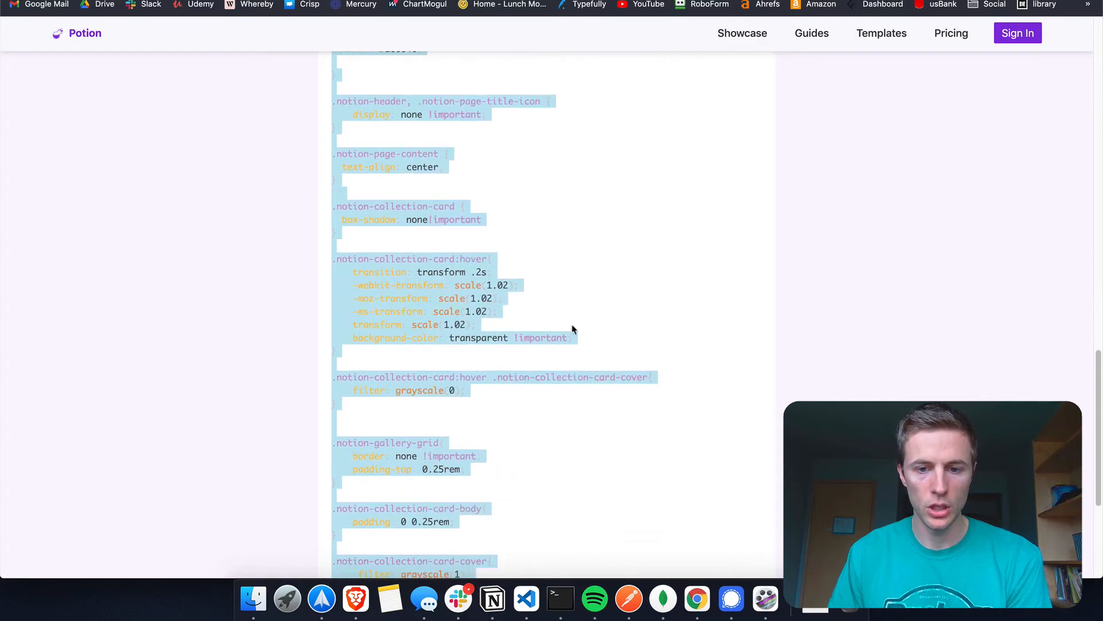
{"action": "left_click", "coordinate": [572, 330]}
{"action": "scroll", "coordinate": [565, 333], "scroll_direction": "down", "scroll_amount": 5}
{"action": "scroll", "coordinate": [604, 310], "scroll_direction": "up", "scroll_amount": 3}
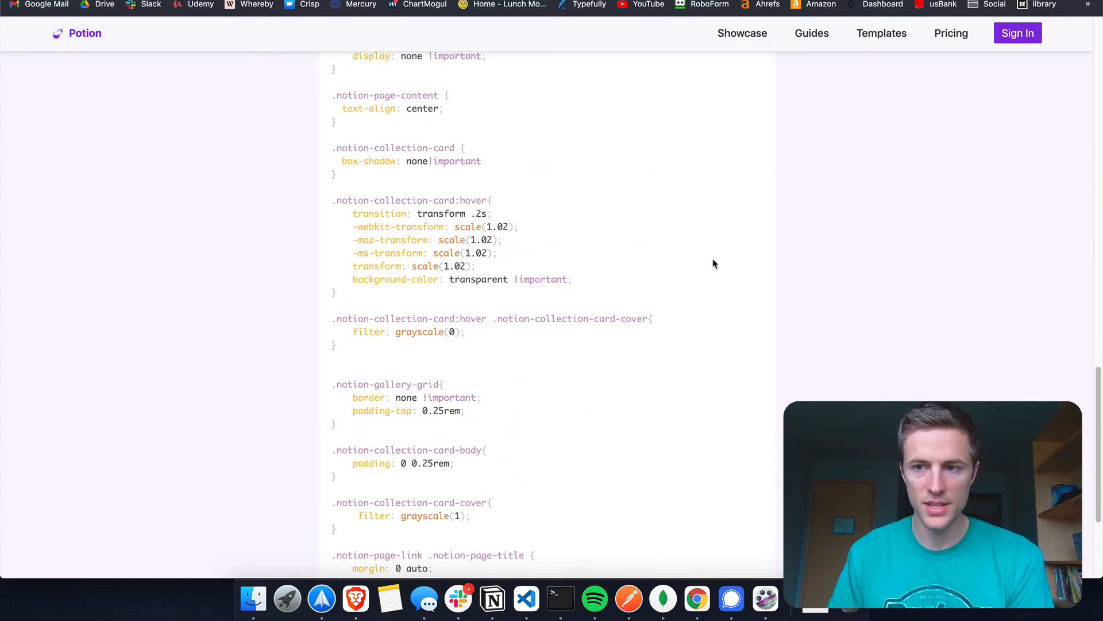
{"action": "key", "text": "ctrl+Tab"}
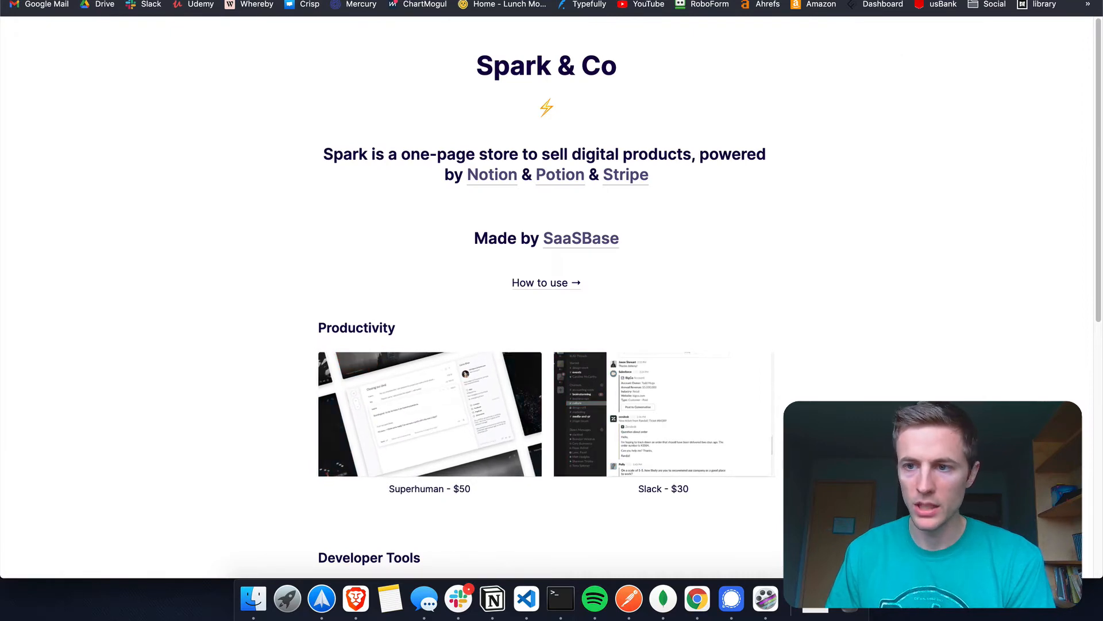
Review the Spark & Co head snippet's font links and custom CSS, then return to the Sites list
{"action": "key", "text": "ctrl+Tab"}
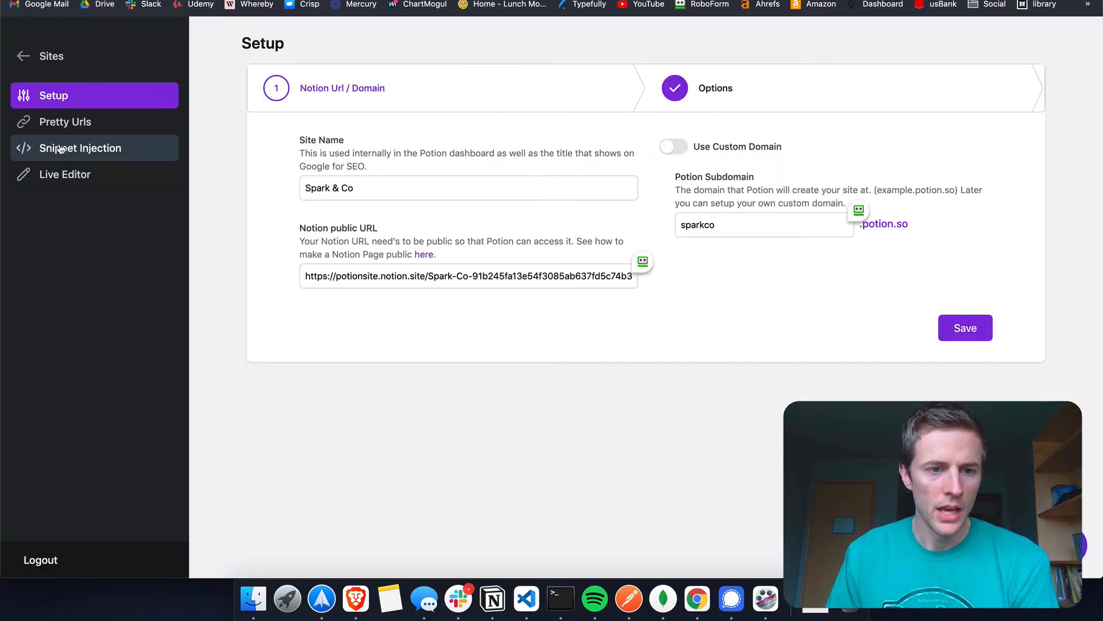
{"action": "left_click", "coordinate": [72, 149]}
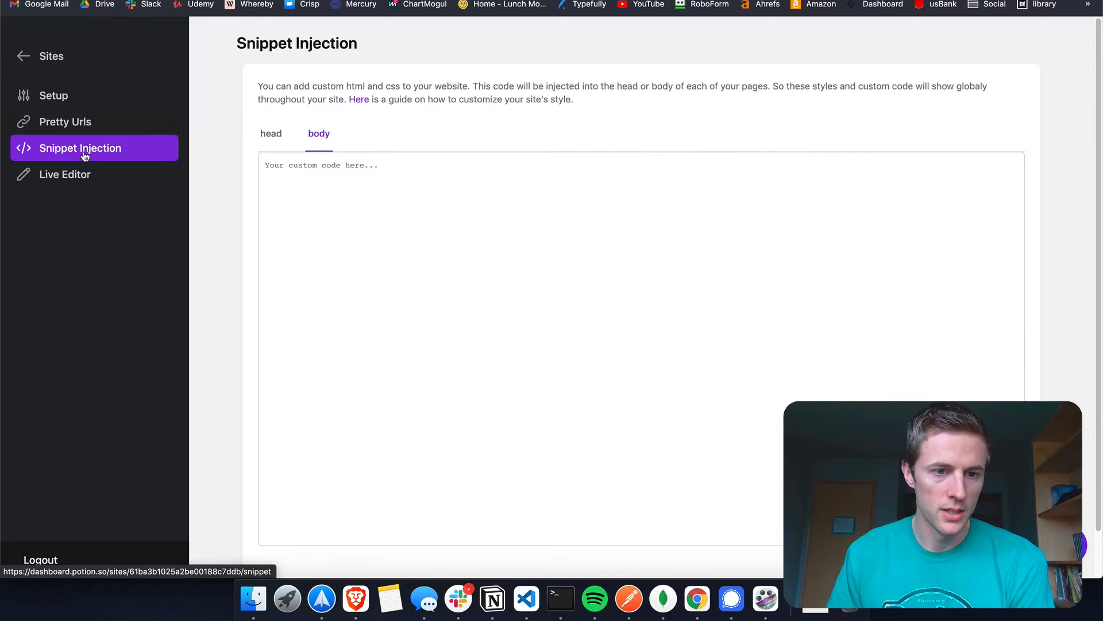
{"action": "left_click", "coordinate": [273, 135]}
{"action": "left_click_drag", "start_coordinate": [348, 170], "coordinate": [348, 286]}
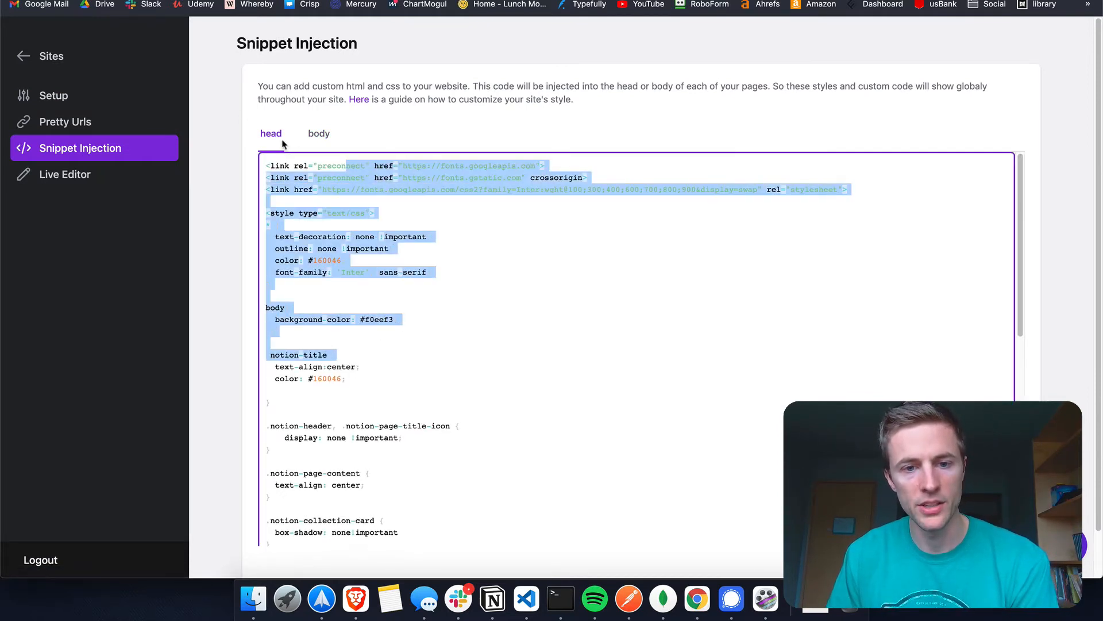
{"action": "left_click", "coordinate": [414, 288]}
{"action": "scroll", "coordinate": [423, 316], "scroll_direction": "down", "scroll_amount": 5}
{"action": "scroll", "coordinate": [428, 320], "scroll_direction": "down", "scroll_amount": 5}
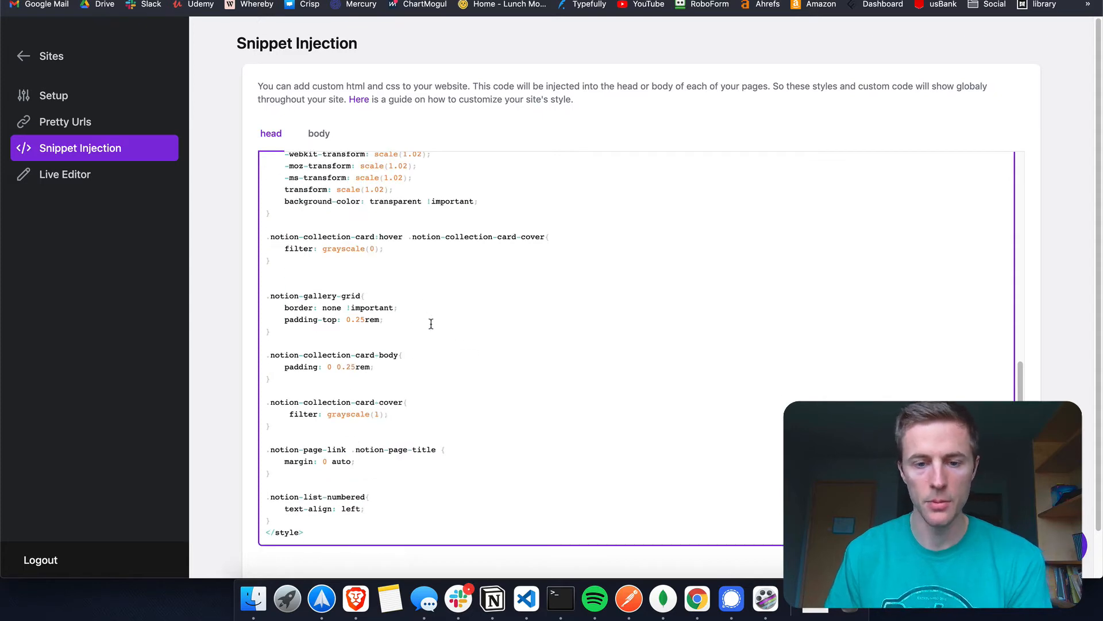
{"action": "scroll", "coordinate": [432, 327], "scroll_direction": "down", "scroll_amount": 3}
{"action": "scroll", "coordinate": [433, 323], "scroll_direction": "up", "scroll_amount": 10}
{"action": "scroll", "coordinate": [457, 306], "scroll_direction": "up", "scroll_amount": 2}
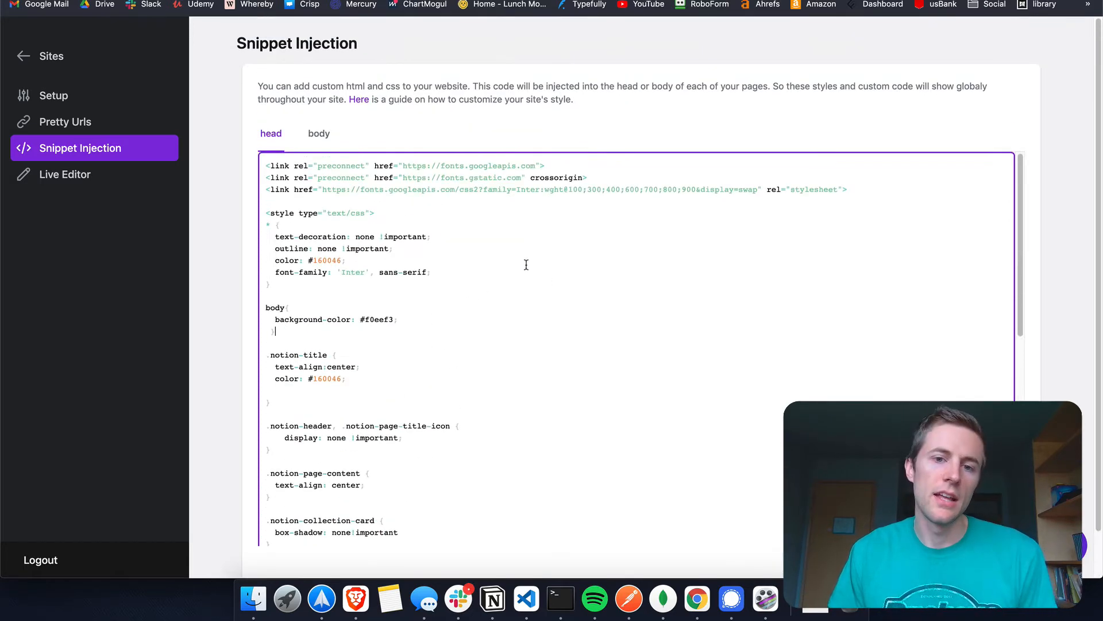
{"action": "left_click", "coordinate": [99, 55]}
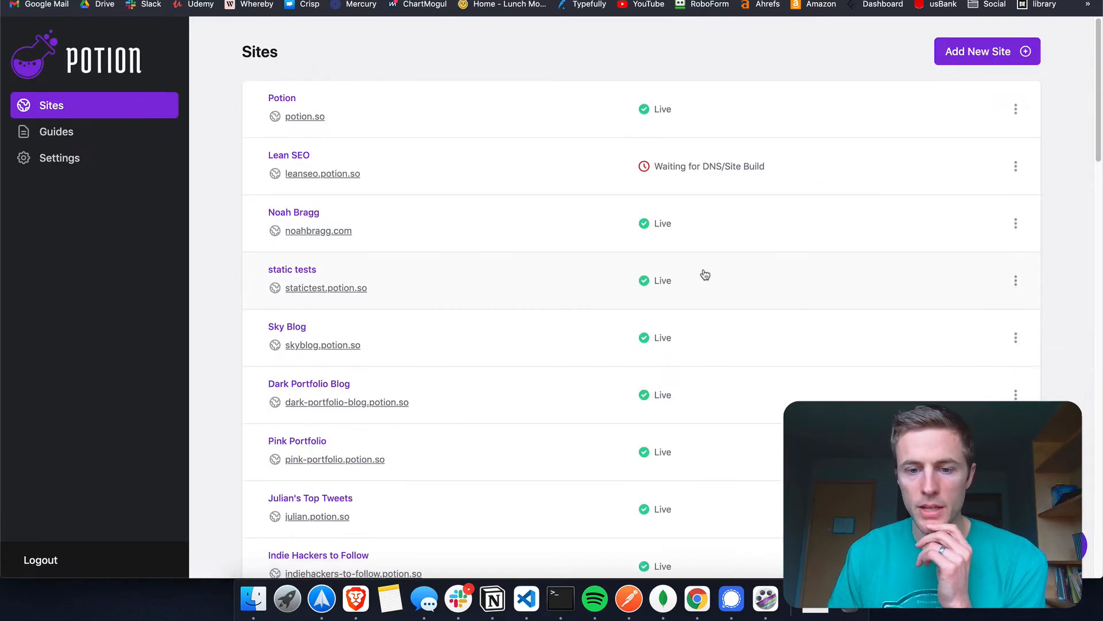
{"action": "scroll", "coordinate": [690, 302], "scroll_direction": "down", "scroll_amount": 10}
{"action": "scroll", "coordinate": [678, 325], "scroll_direction": "down", "scroll_amount": 1}
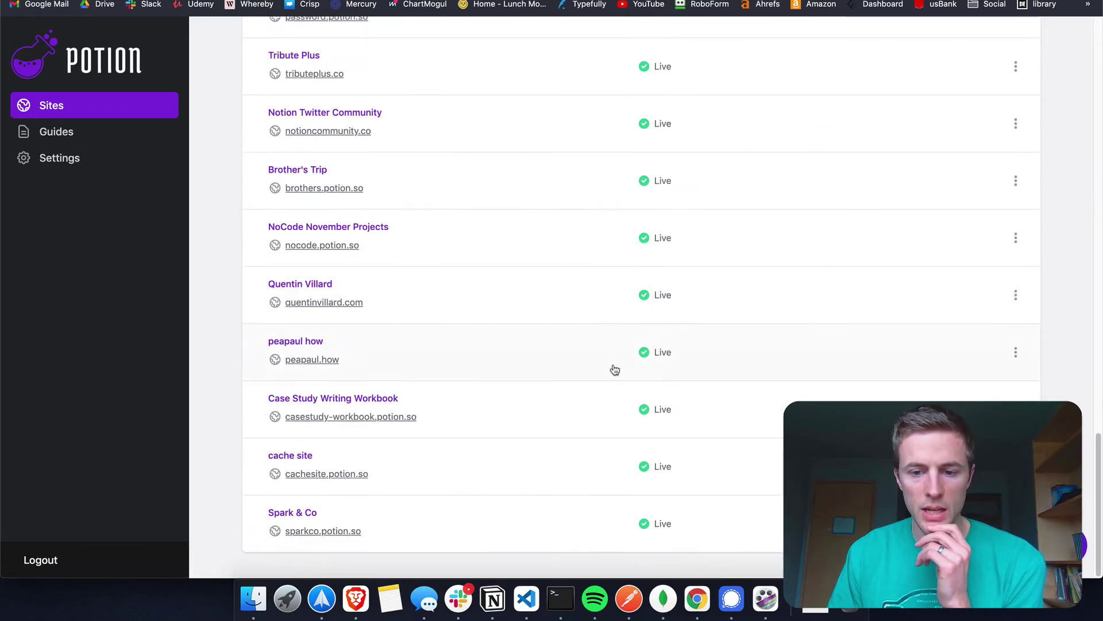
Reopen the Spark & Co site and show its live store with Productivity and Developer Tools cards
{"action": "left_click", "coordinate": [574, 524]}
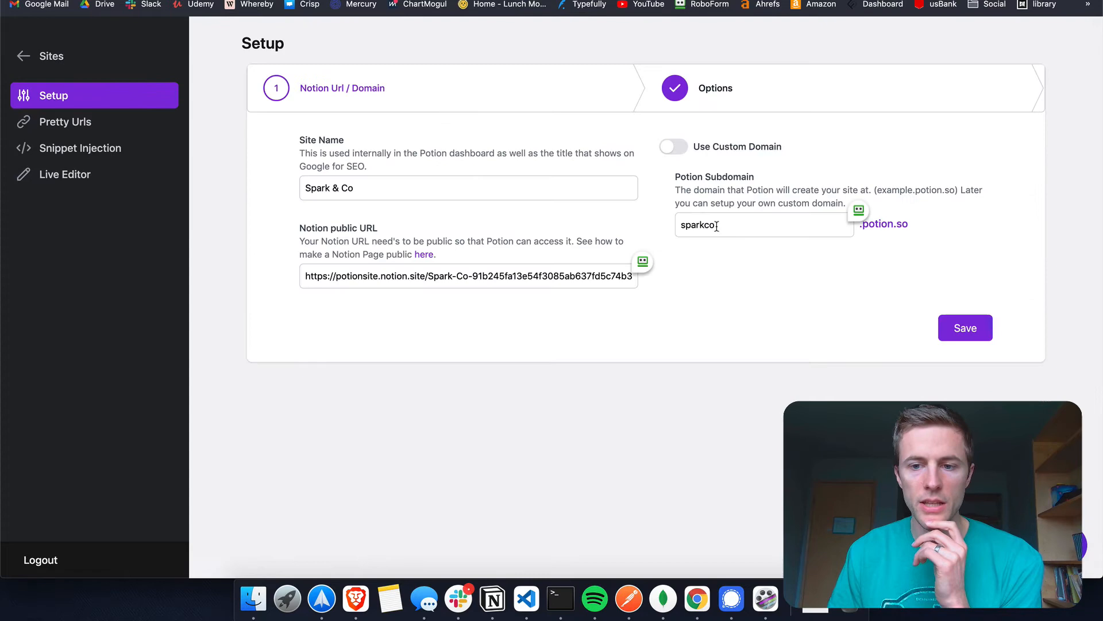
{"action": "key", "text": "ctrl+Tab"}
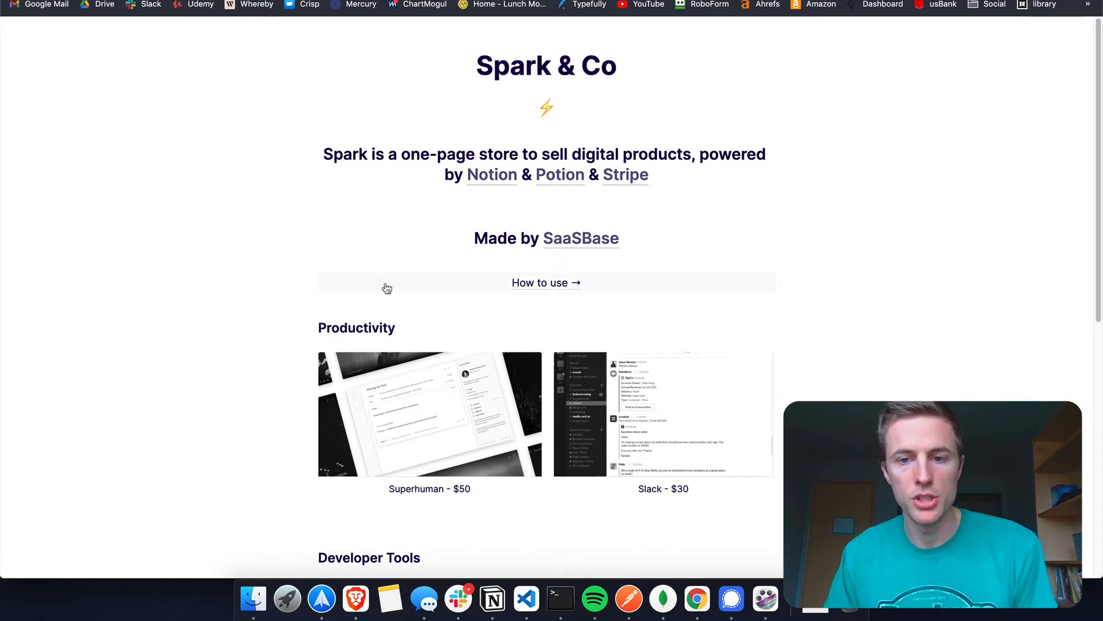
{"action": "scroll", "coordinate": [385, 287], "scroll_direction": "down", "scroll_amount": 5}
{"action": "scroll", "coordinate": [386, 286], "scroll_direction": "down", "scroll_amount": 2}
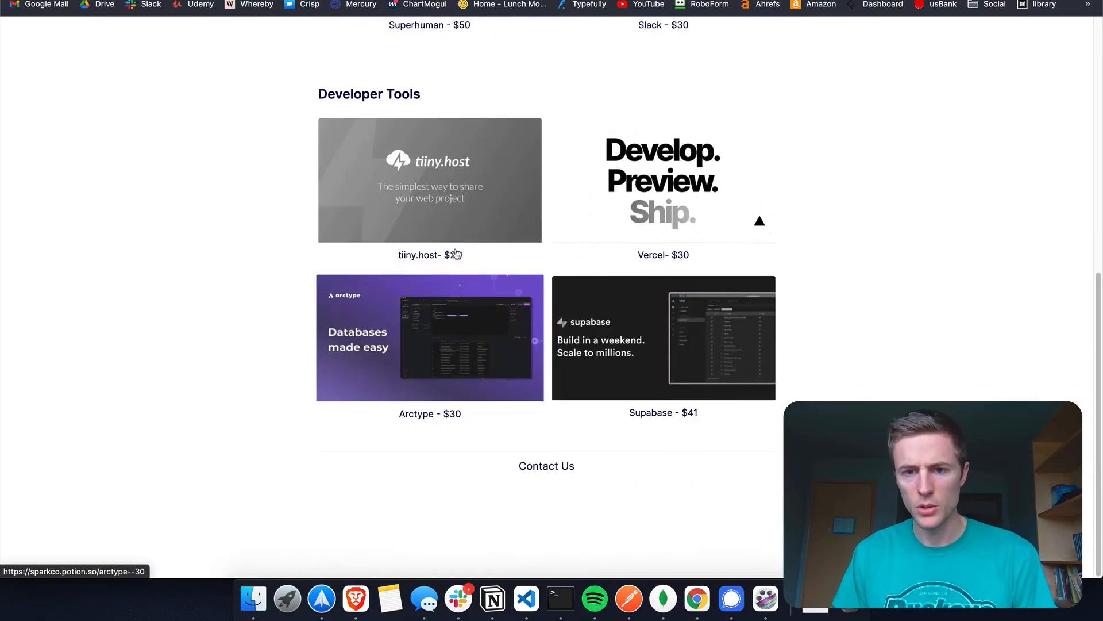
{"action": "scroll", "coordinate": [633, 325], "scroll_direction": "up", "scroll_amount": 3}
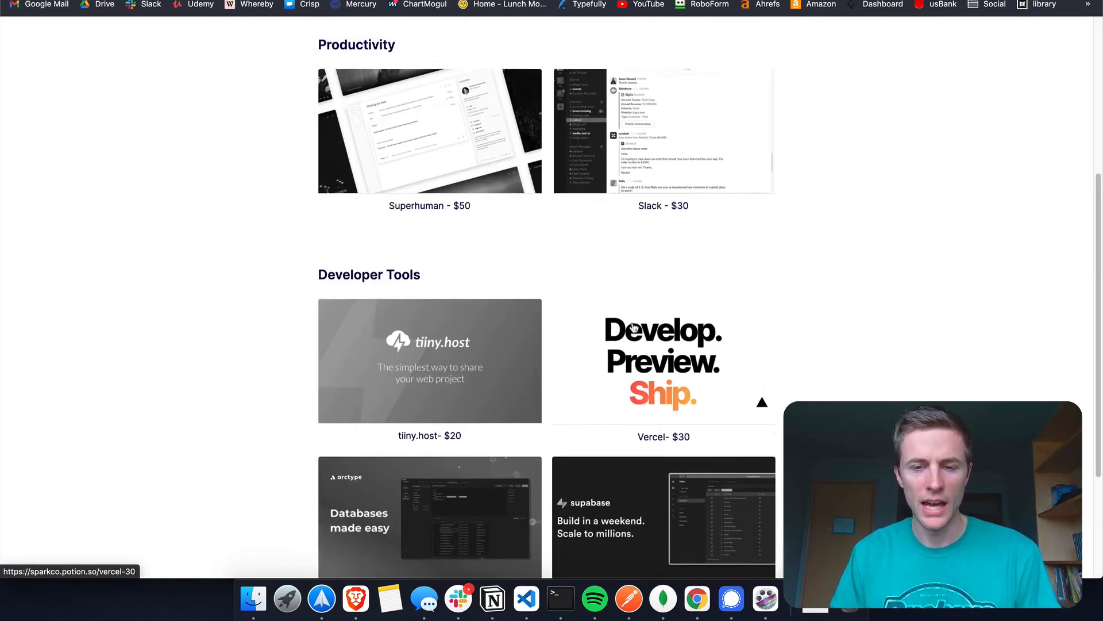
{"action": "scroll", "coordinate": [531, 318], "scroll_direction": "up", "scroll_amount": 4}
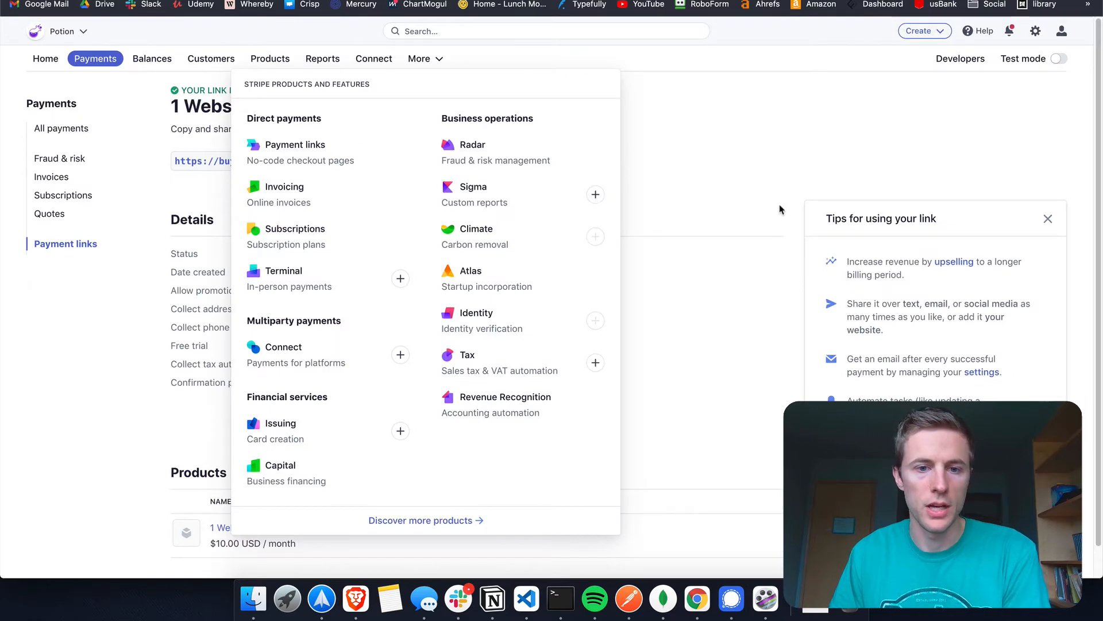
Navigate the Stripe Dashboard to the Payment links list holding the 1 Website link
{"action": "left_click", "coordinate": [739, 159]}
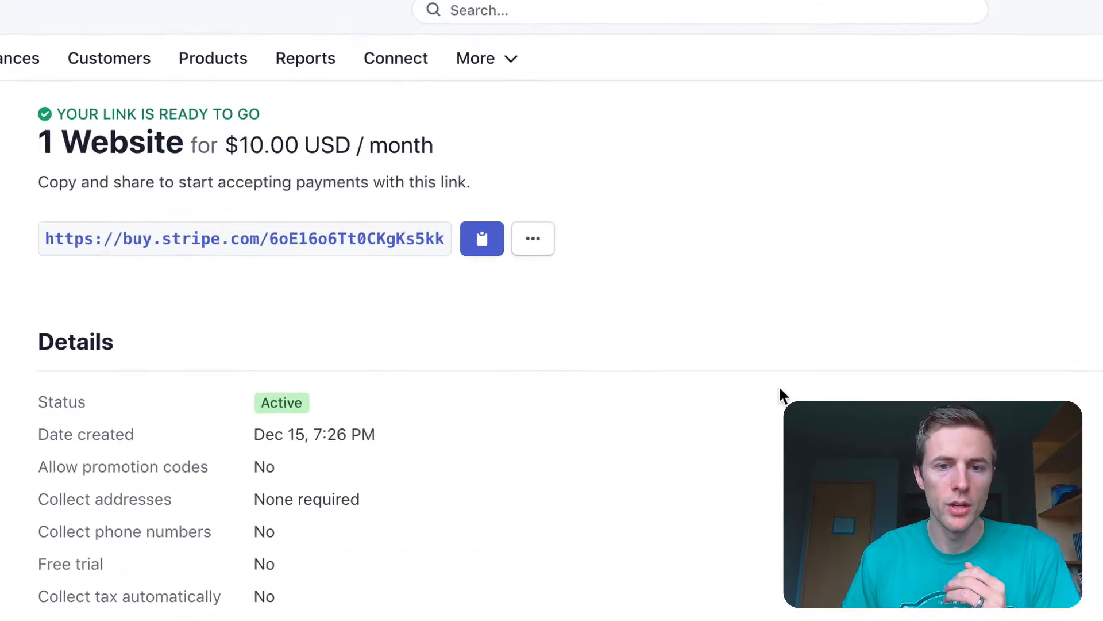
{"action": "left_click", "coordinate": [556, 69]}
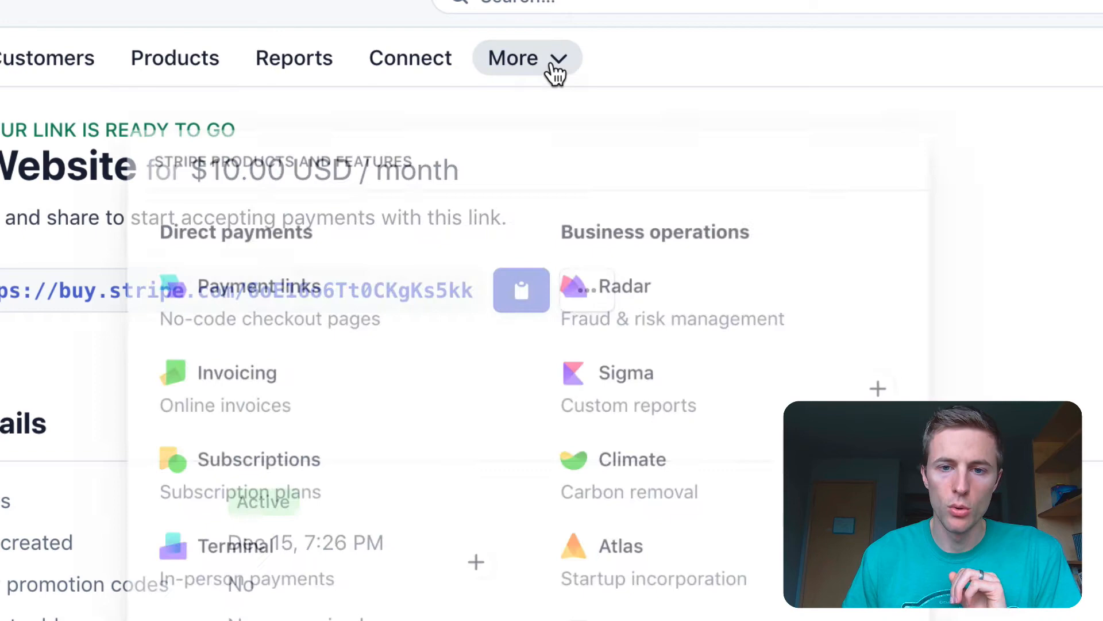
{"action": "left_click", "coordinate": [278, 272]}
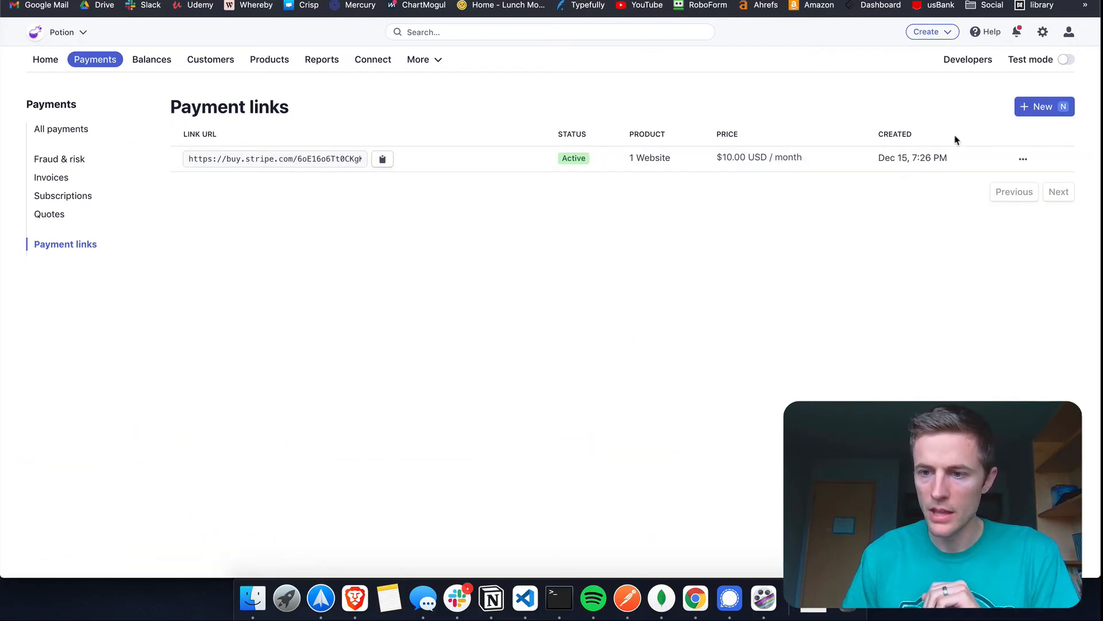
Start a new payment link for the $100 Potion Template Custom Work product allowing promotion codes
{"action": "left_click", "coordinate": [1028, 113]}
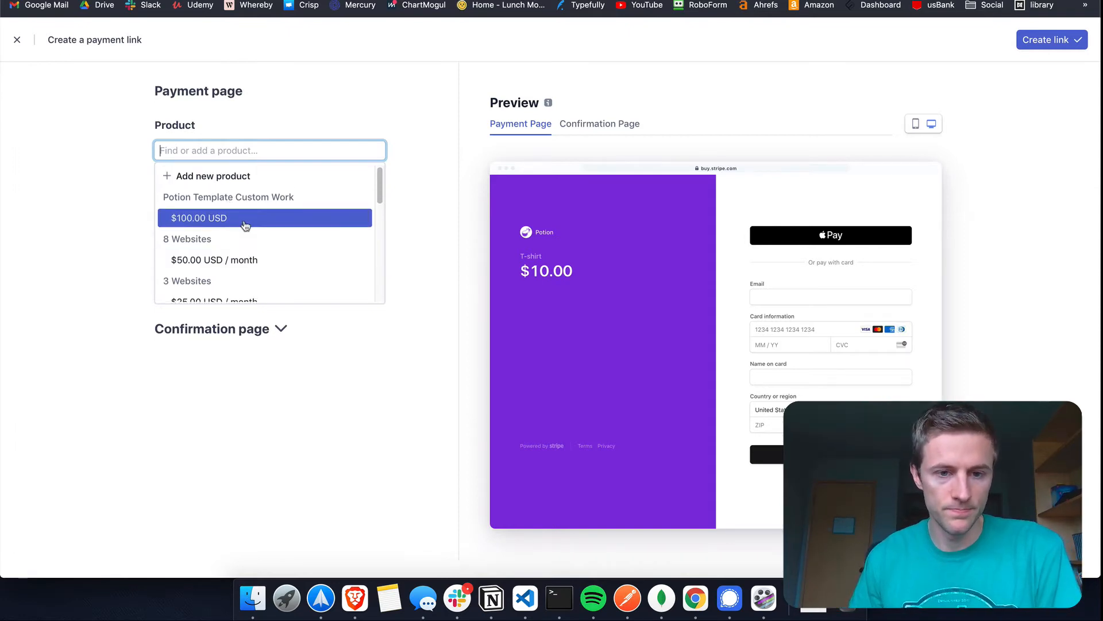
{"action": "scroll", "coordinate": [215, 261], "scroll_direction": "up", "scroll_amount": 1}
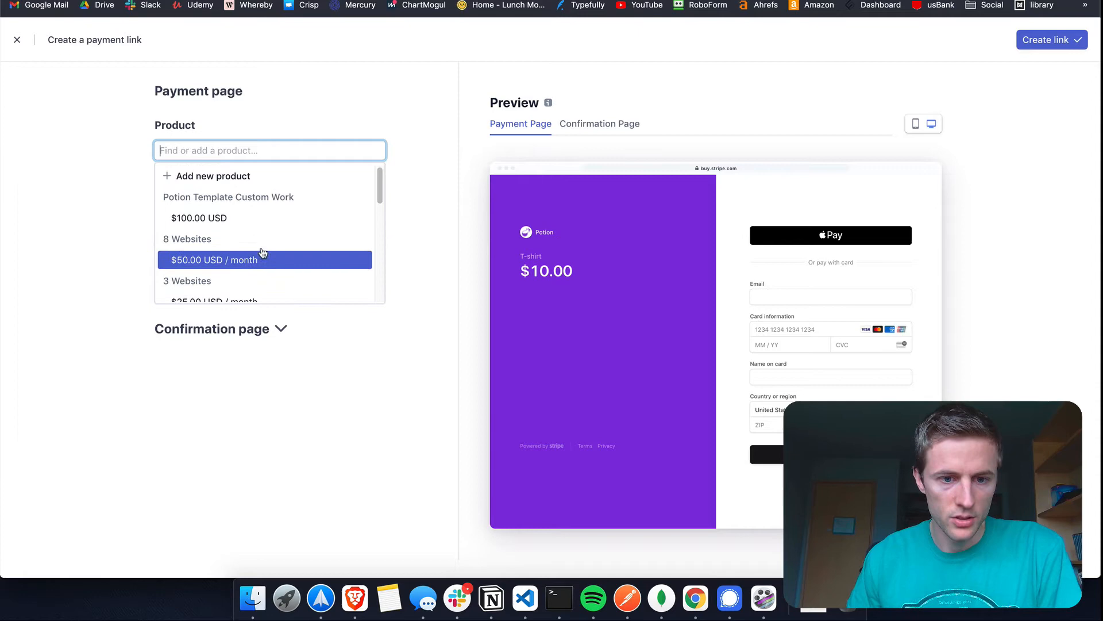
{"action": "left_click", "coordinate": [223, 219]}
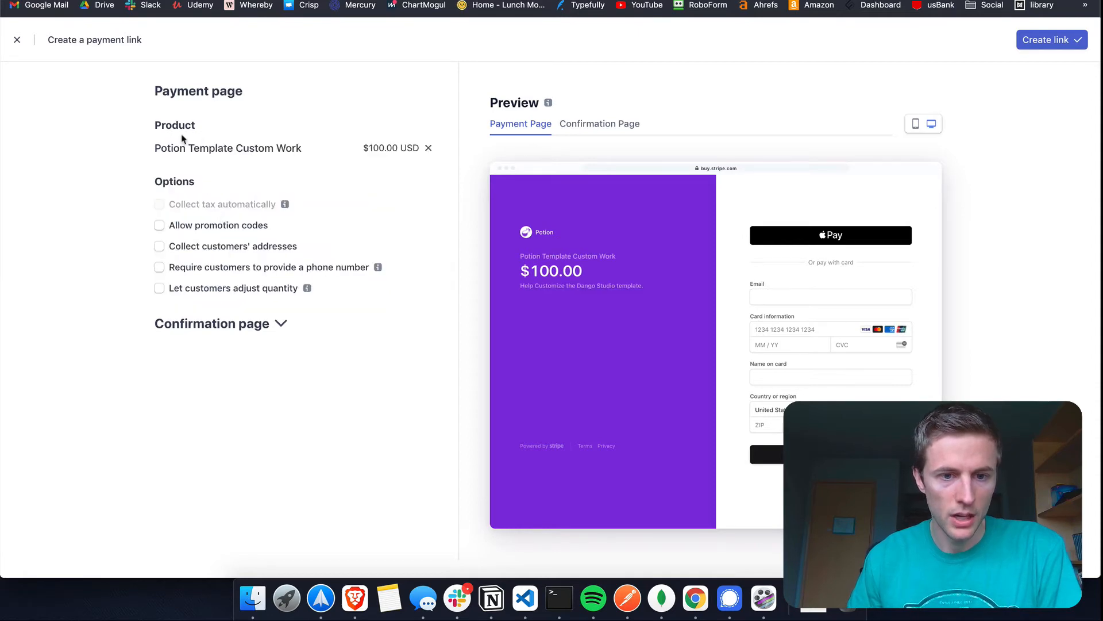
{"action": "left_click", "coordinate": [159, 226]}
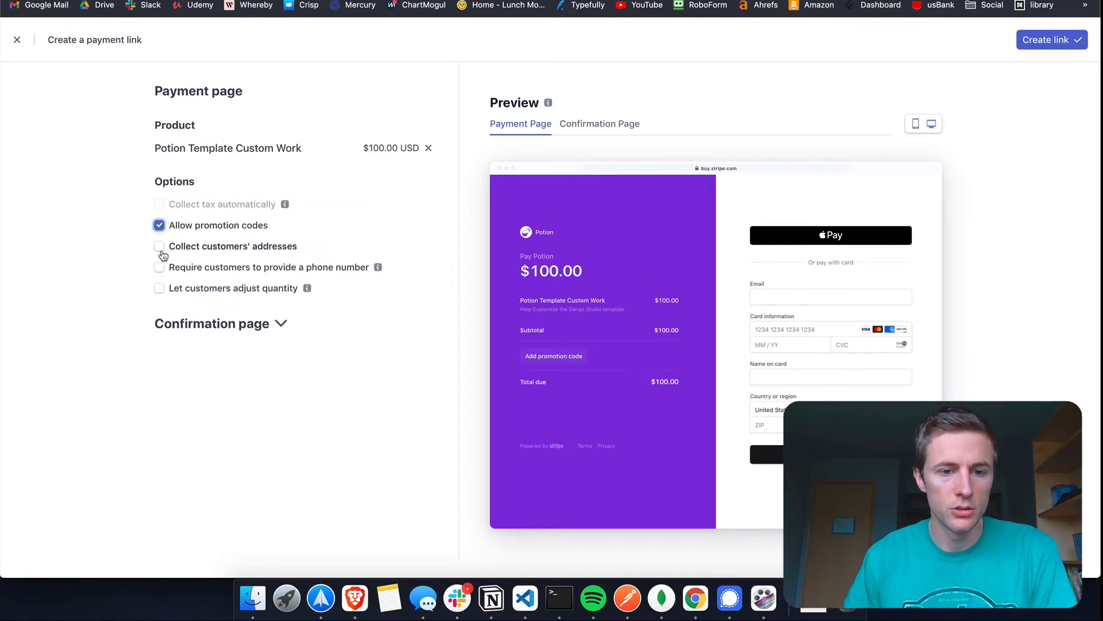
{"action": "left_click", "coordinate": [161, 250]}
{"action": "left_click", "coordinate": [159, 250]}
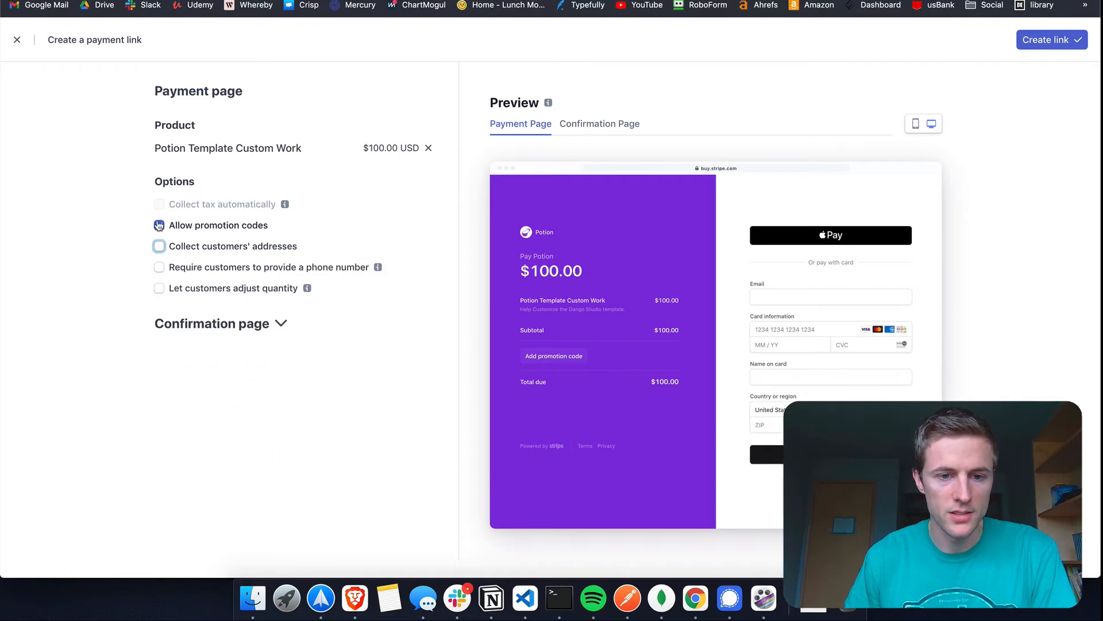
{"action": "left_click", "coordinate": [242, 326]}
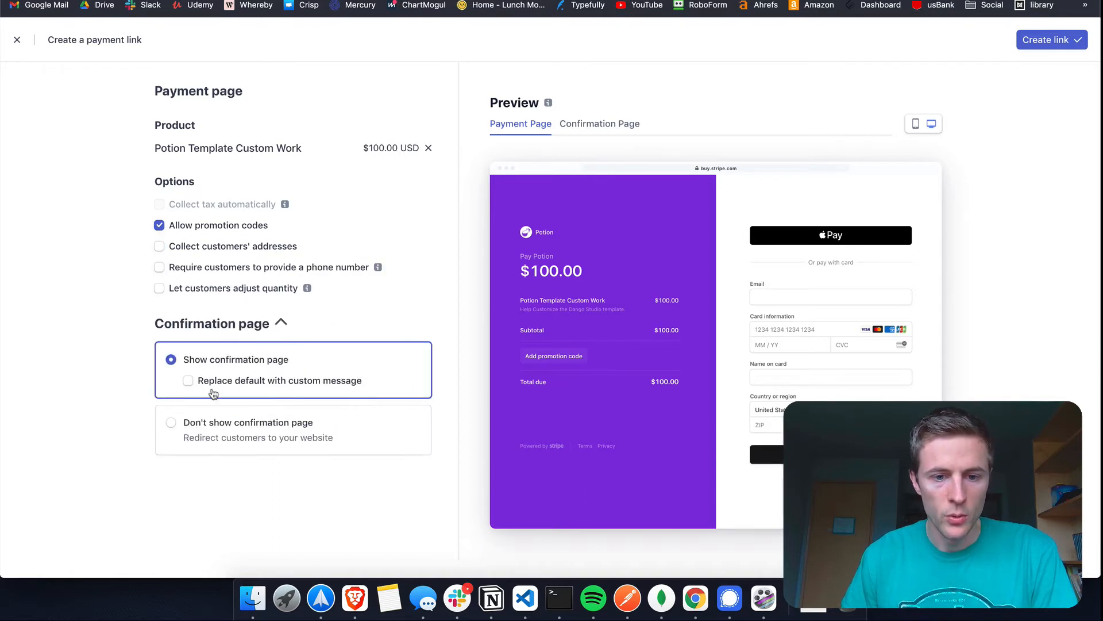
{"action": "left_click", "coordinate": [270, 331]}
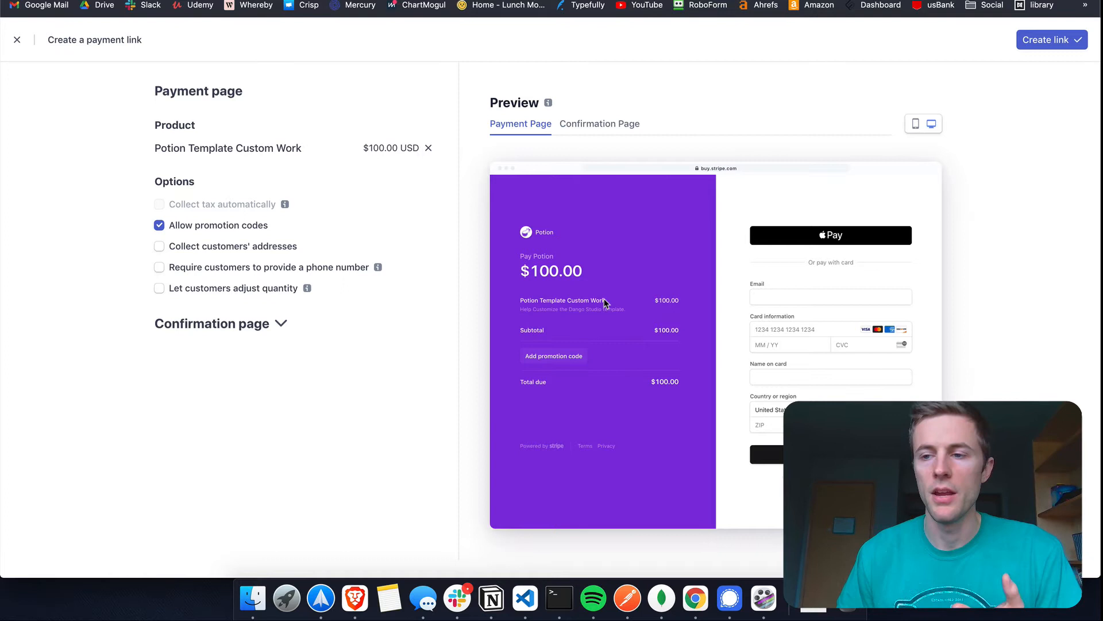
Create the payment link and copy its URL to the clipboard
{"action": "left_click", "coordinate": [1045, 41]}
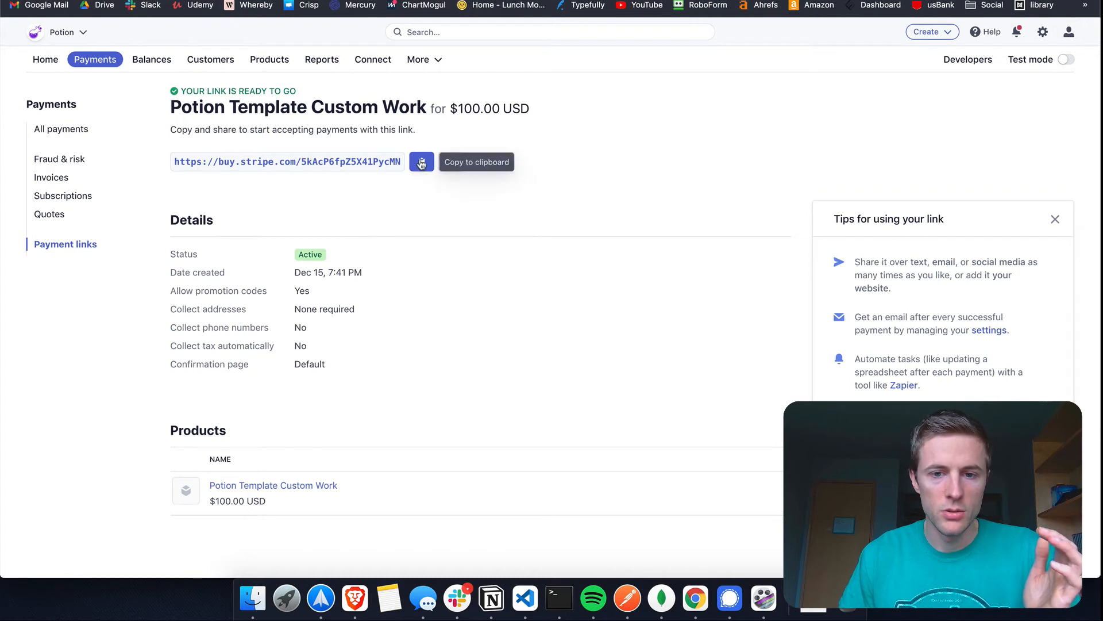
{"action": "left_click", "coordinate": [421, 161]}
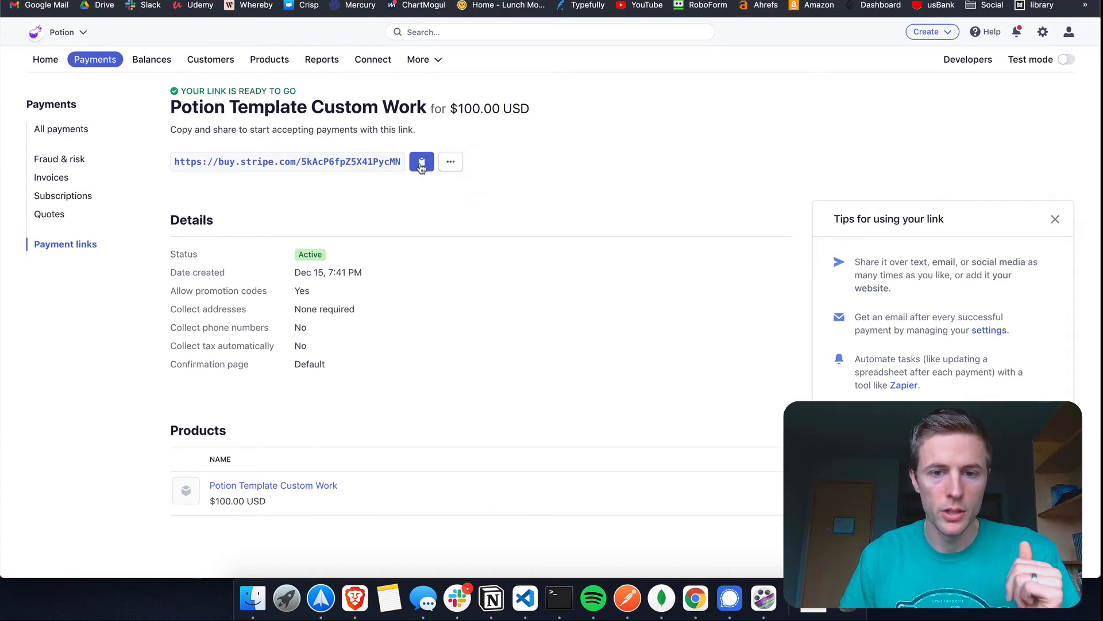
{"action": "left_click", "coordinate": [422, 162]}
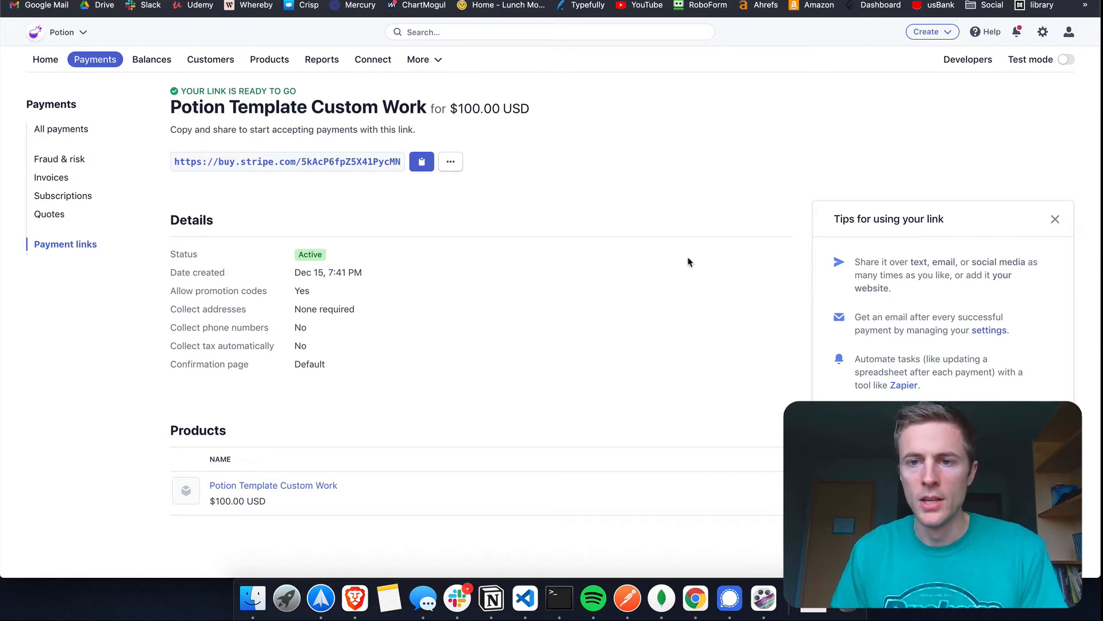
Add a new empty Potion Website card to the Spark & Co Productivity gallery in Notion
{"action": "key", "text": "super+Tab"}
{"action": "scroll", "coordinate": [552, 258], "scroll_direction": "down", "scroll_amount": 2}
{"action": "scroll", "coordinate": [535, 339], "scroll_direction": "down", "scroll_amount": 2}
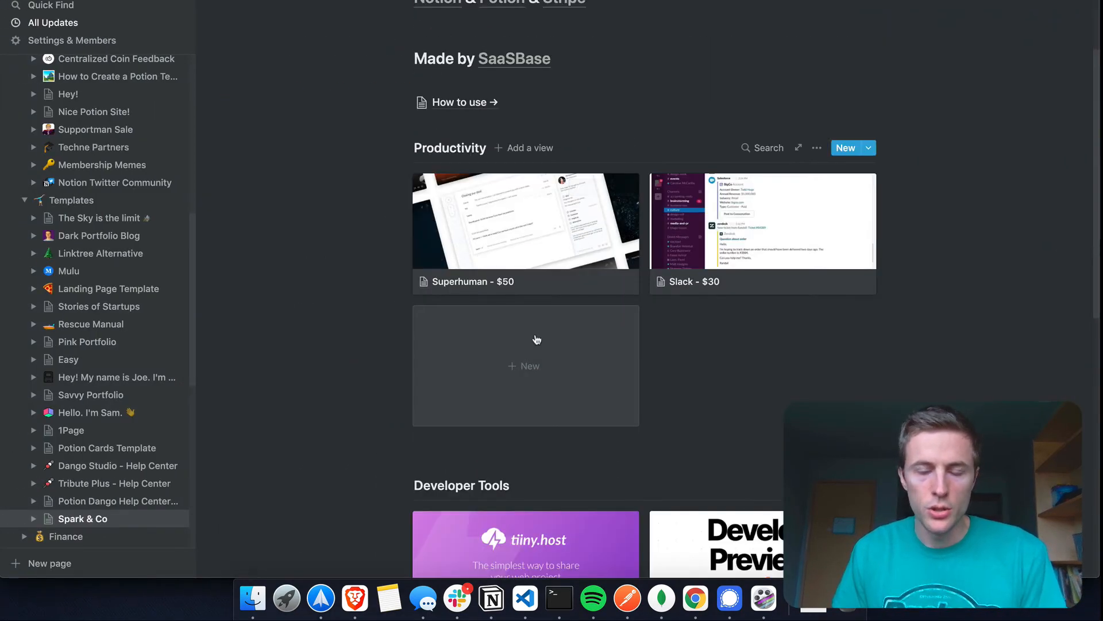
{"action": "scroll", "coordinate": [535, 339], "scroll_direction": "down", "scroll_amount": 1}
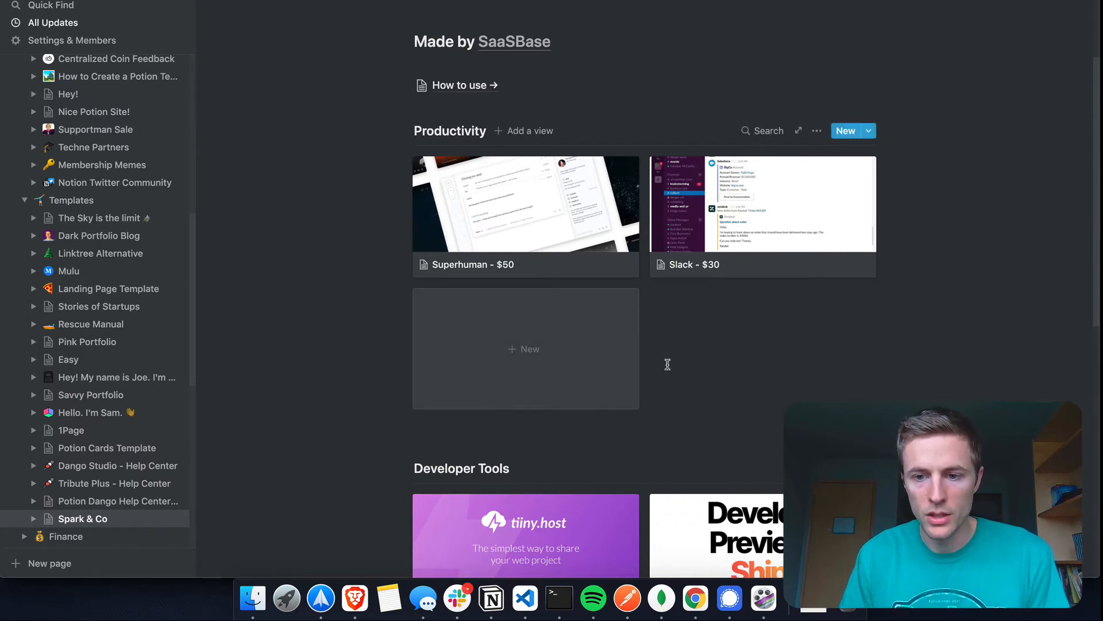
{"action": "scroll", "coordinate": [668, 362], "scroll_direction": "down", "scroll_amount": 3}
{"action": "scroll", "coordinate": [691, 391], "scroll_direction": "up", "scroll_amount": 2}
{"action": "left_click", "coordinate": [581, 288]}
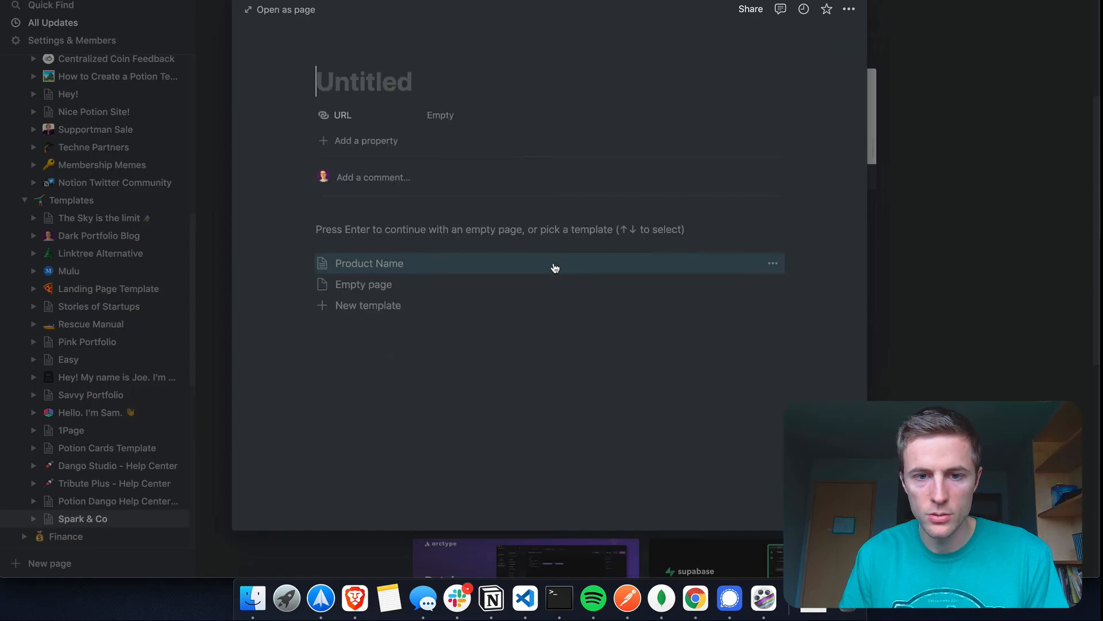
{"action": "type", "text": "Po"}
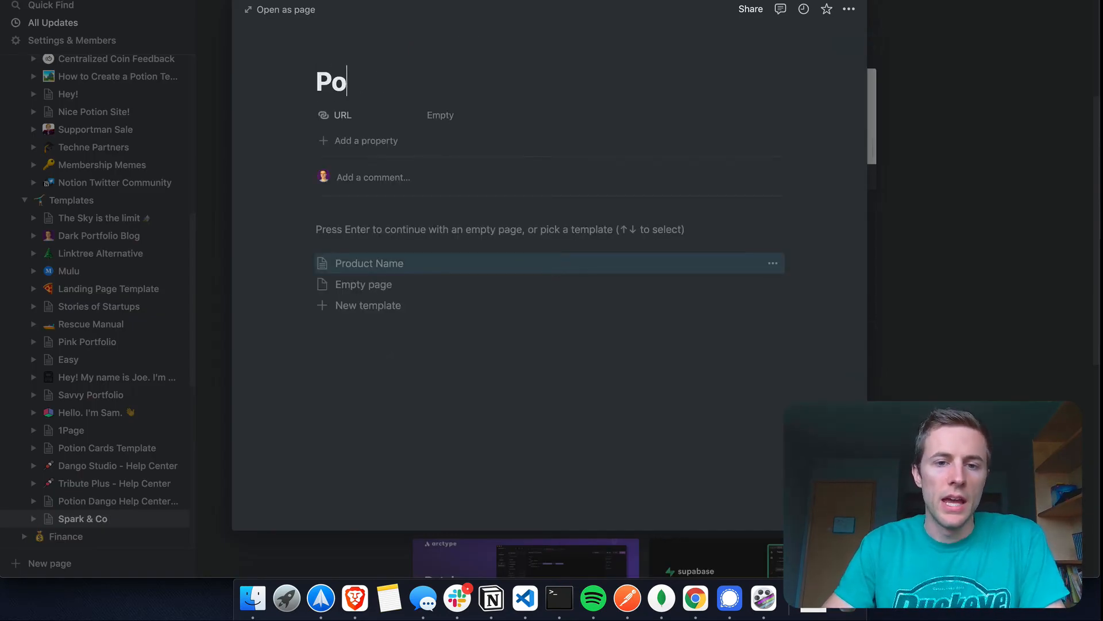
{"action": "type", "text": "tion Webs"}
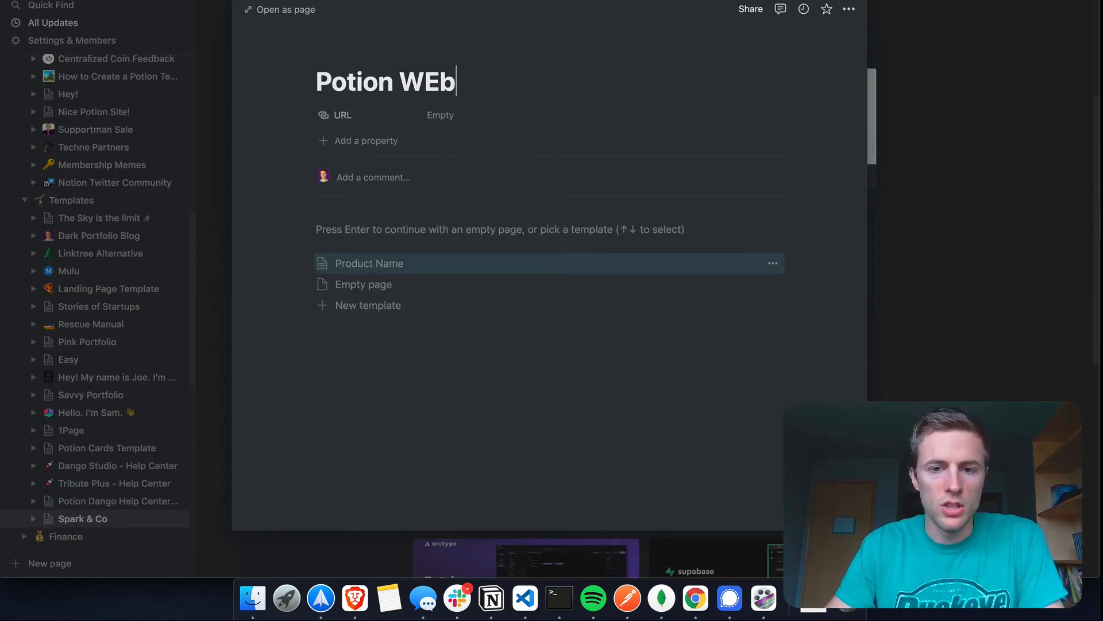
{"action": "type", "text": "ite"}
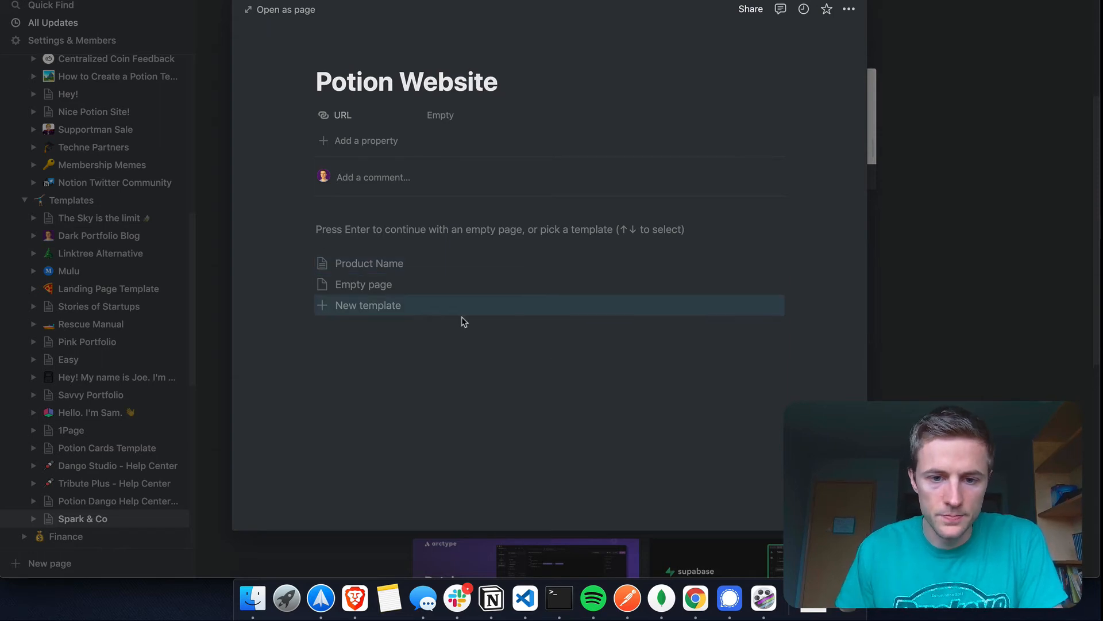
{"action": "left_click", "coordinate": [406, 226]}
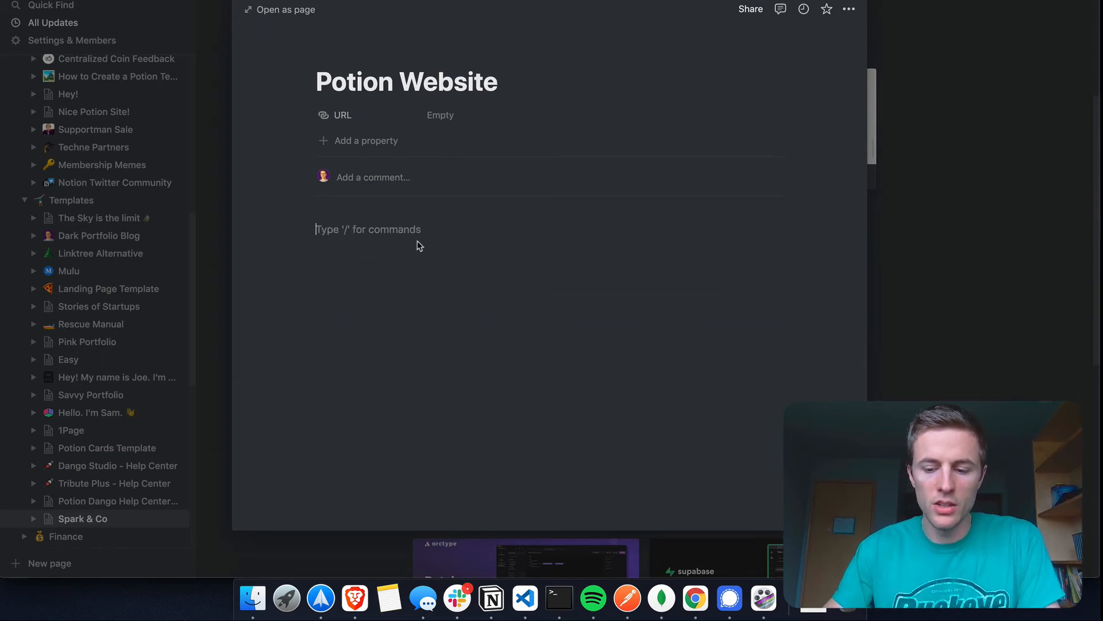
{"action": "type", "text": "/image"}
Upload the Potion homepage screenshot as an image block and start a block beneath it
{"action": "key", "text": "Return"}
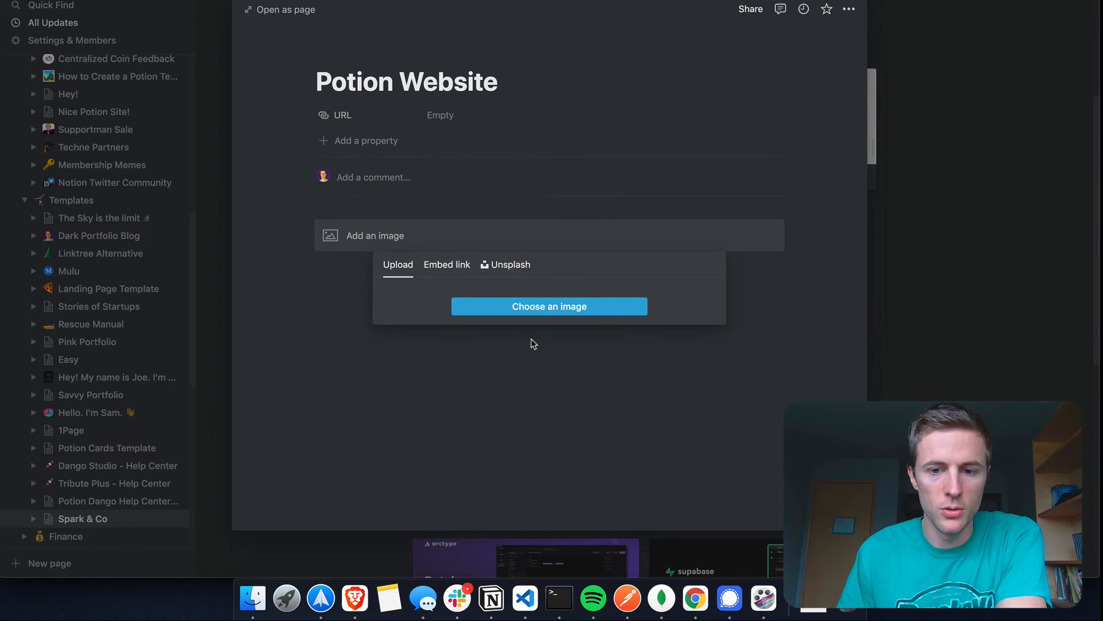
{"action": "left_click", "coordinate": [532, 306]}
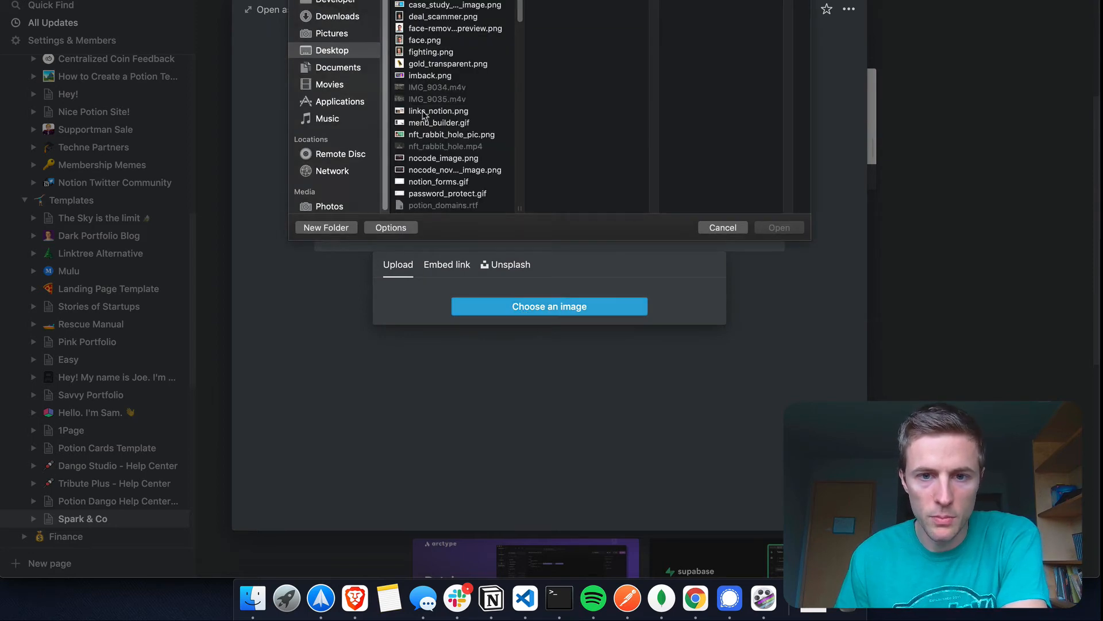
{"action": "scroll", "coordinate": [432, 129], "scroll_direction": "down", "scroll_amount": 5}
{"action": "left_click", "coordinate": [429, 177]}
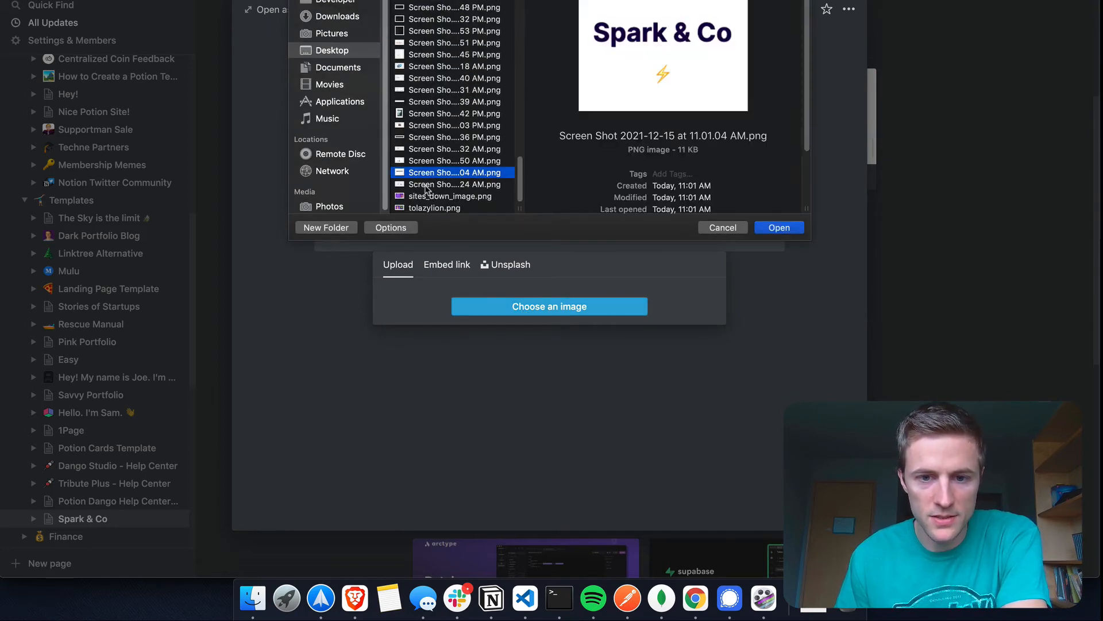
{"action": "left_click", "coordinate": [764, 230]}
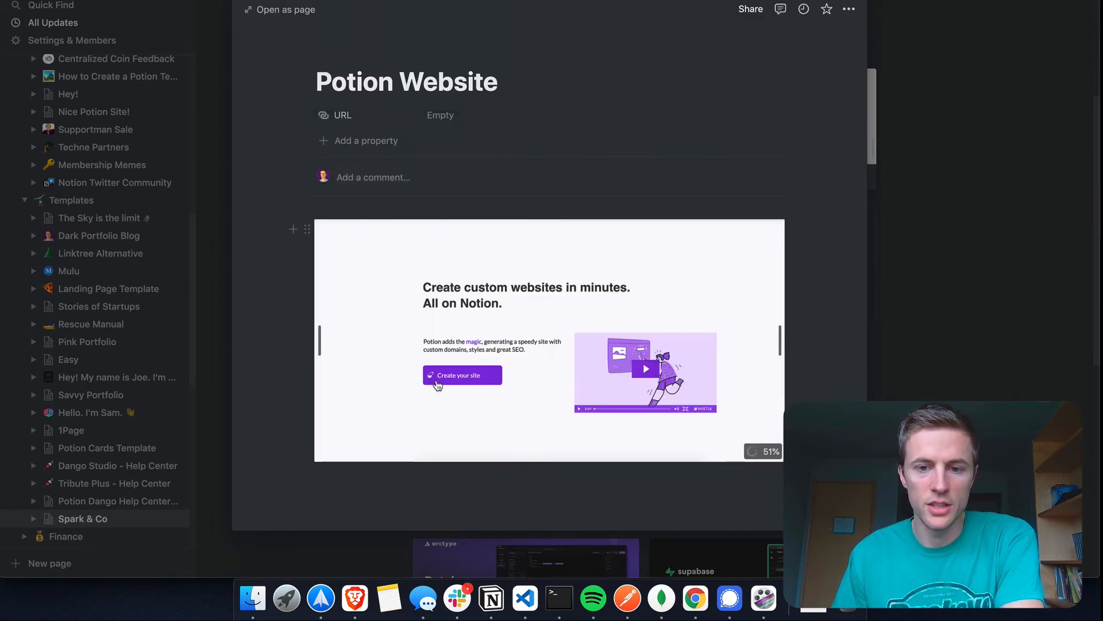
{"action": "left_click", "coordinate": [418, 472]}
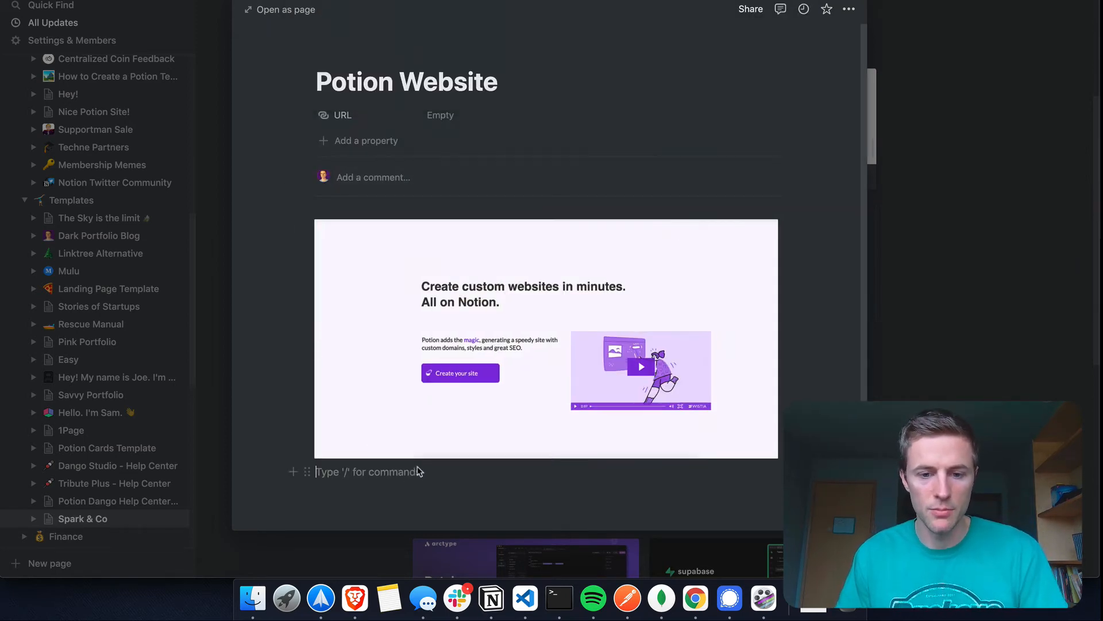
{"action": "type", "text": "Thi"}
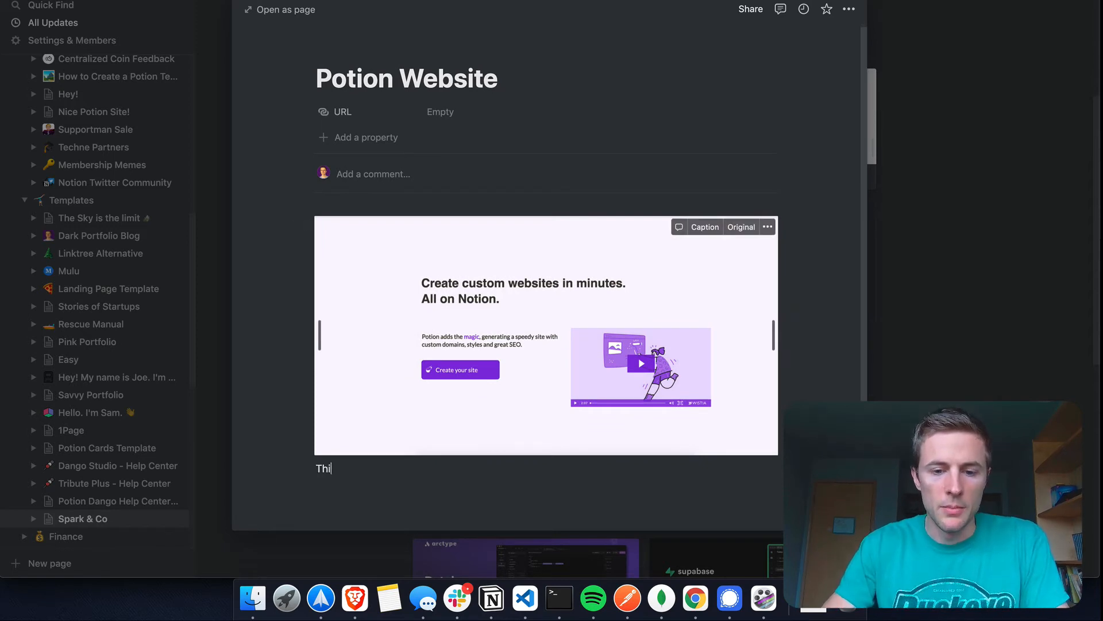
{"action": "type", "text": "/"}
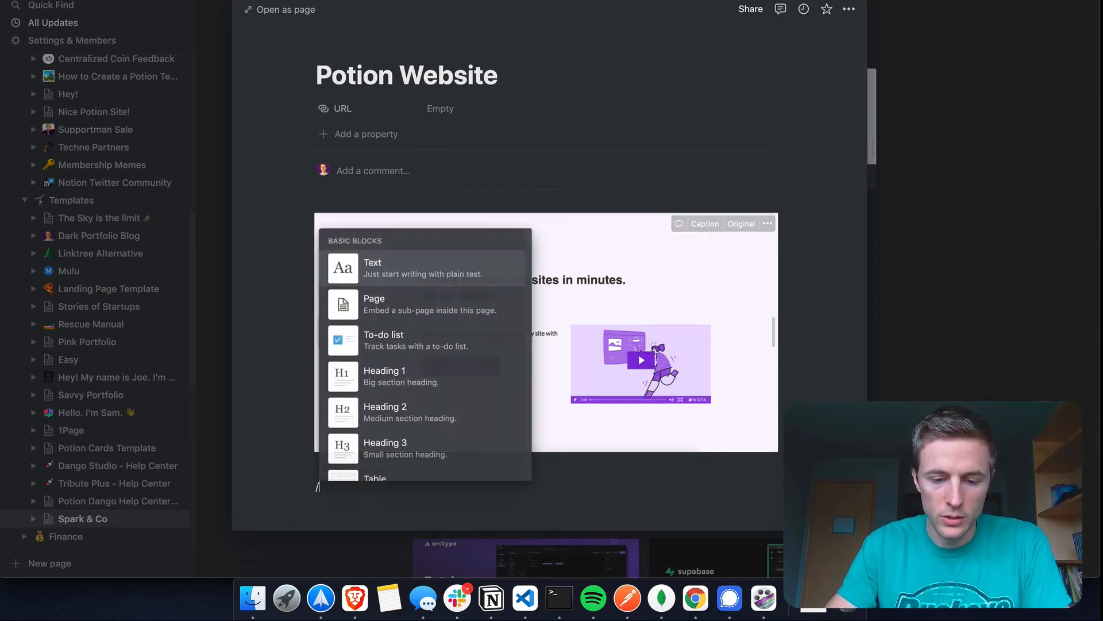
{"action": "type", "text": "h2"}
Add a medium heading and a Buy Now! line linked to the Stripe payment URL
{"action": "key", "text": "Return"}
{"action": "type", "text": "This is an awesome website"}
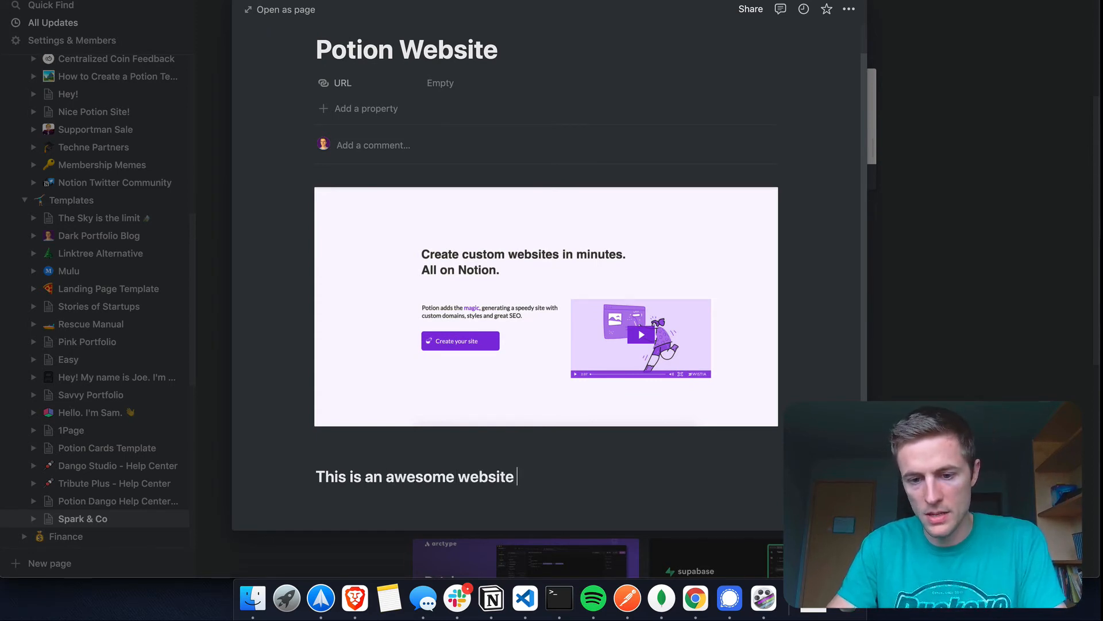
{"action": "key", "text": "Return"}
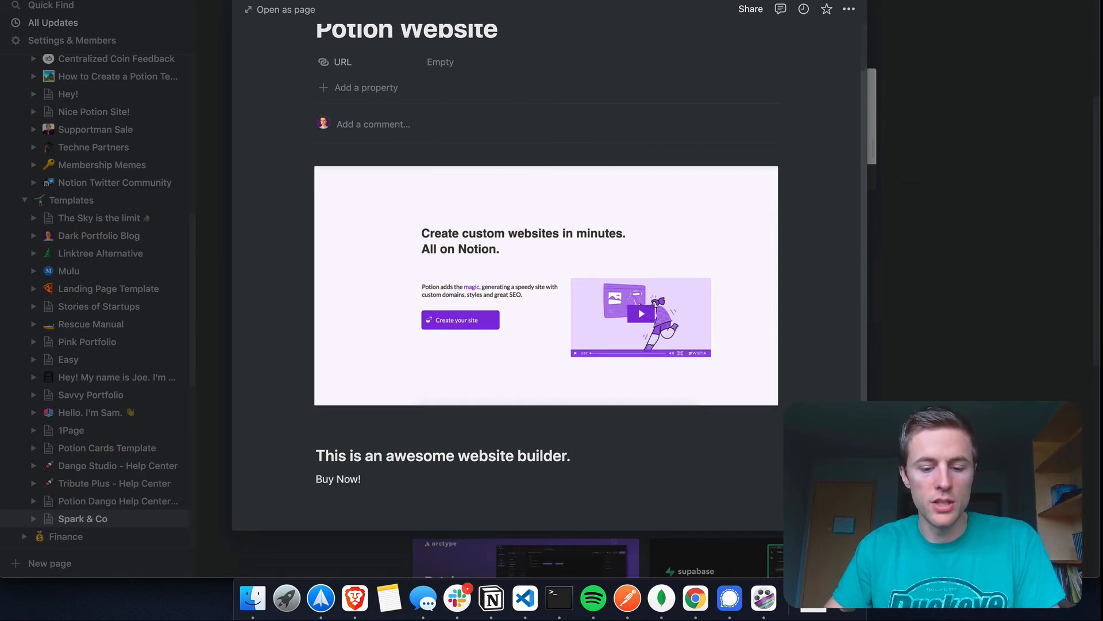
{"action": "key", "text": "shift+super+Left"}
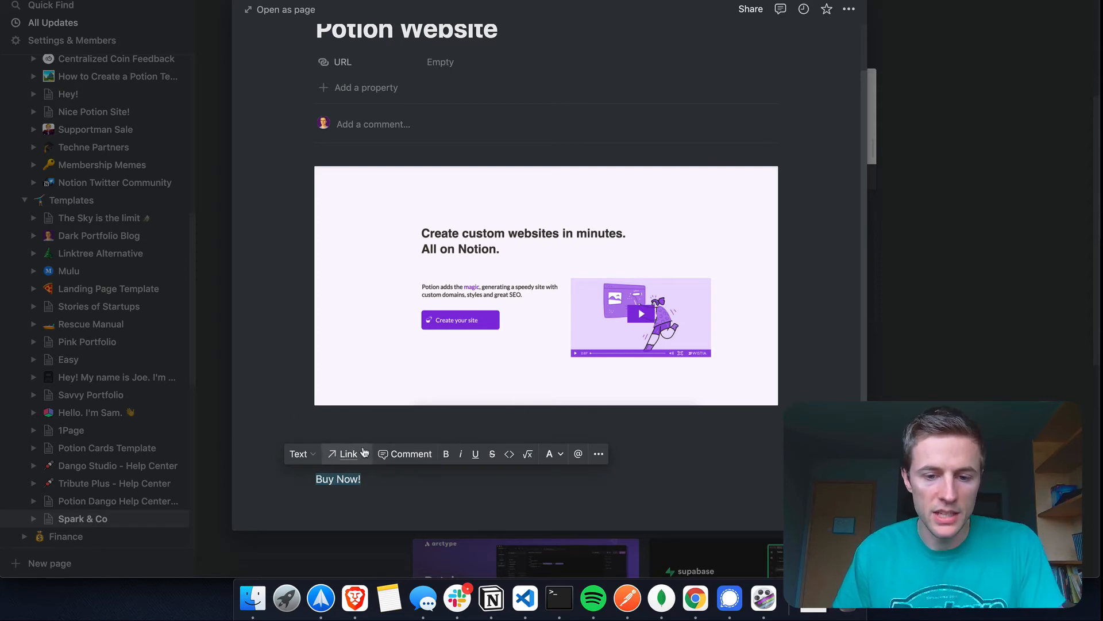
{"action": "left_click", "coordinate": [363, 454]}
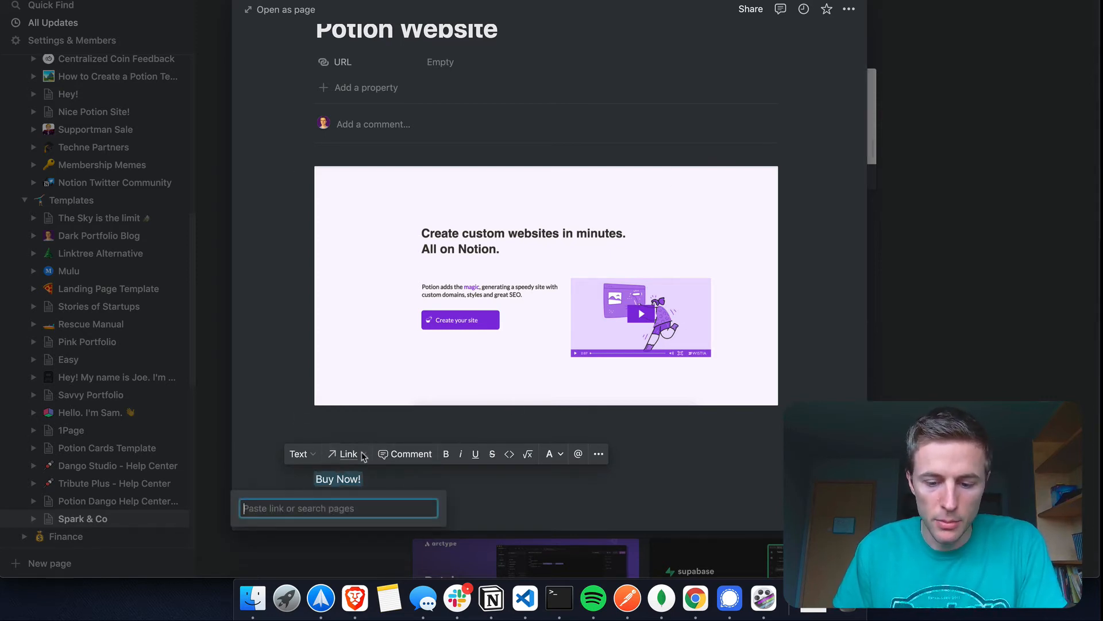
{"action": "key", "text": "super+v"}
{"action": "key", "text": "Return"}
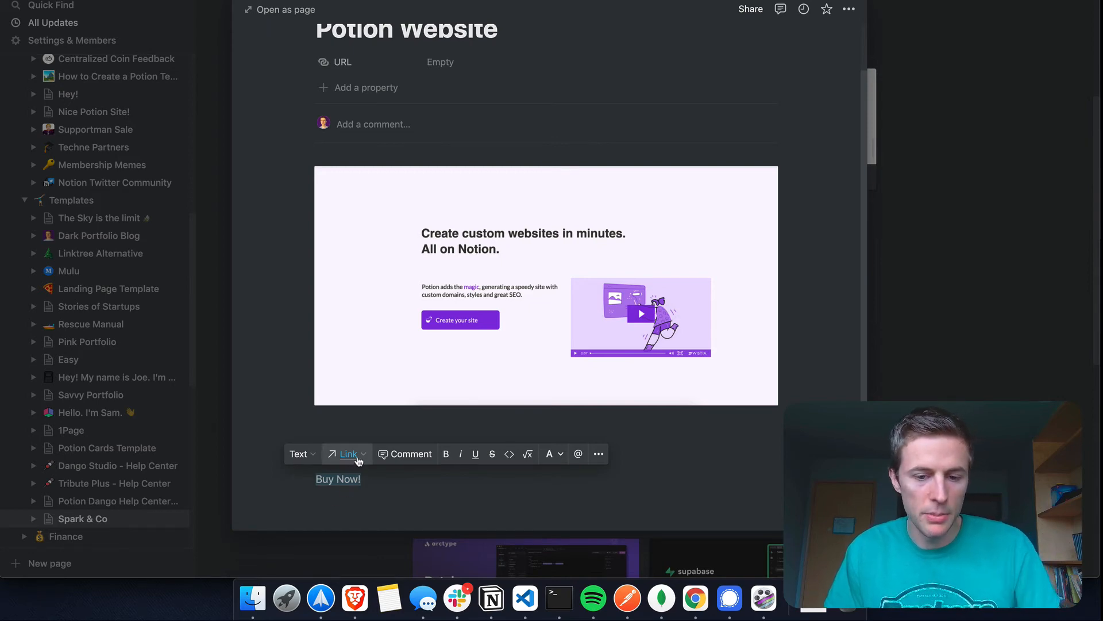
{"action": "left_click", "coordinate": [377, 478]}
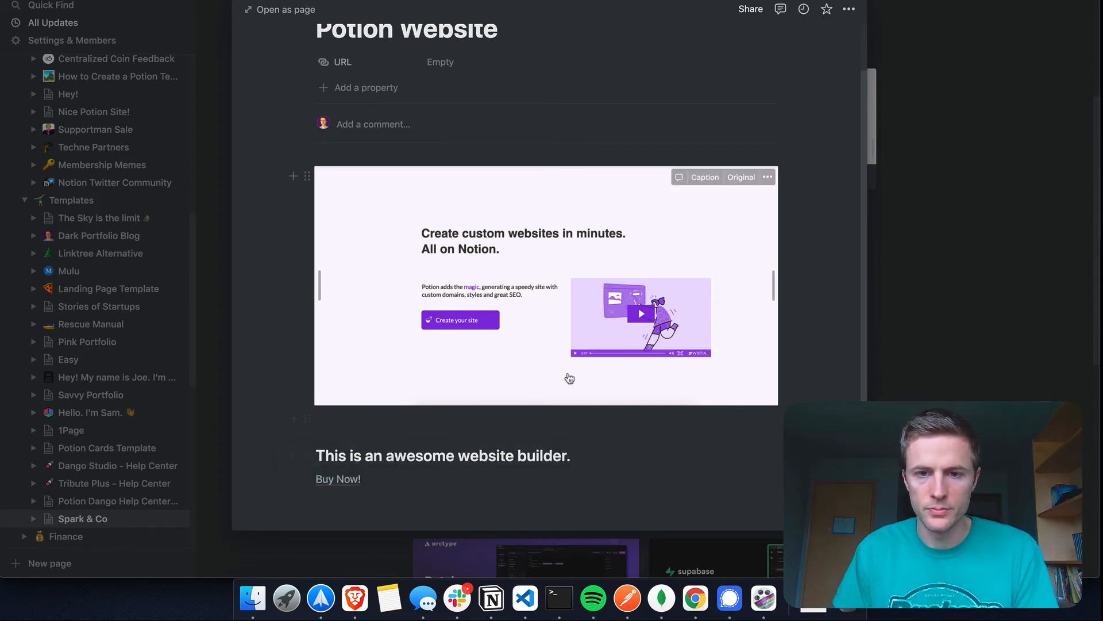
Switch to the browser and bring up the live Spark & Co store
{"action": "key", "text": "super+Tab"}
{"action": "key", "text": "ctrl+Tab"}
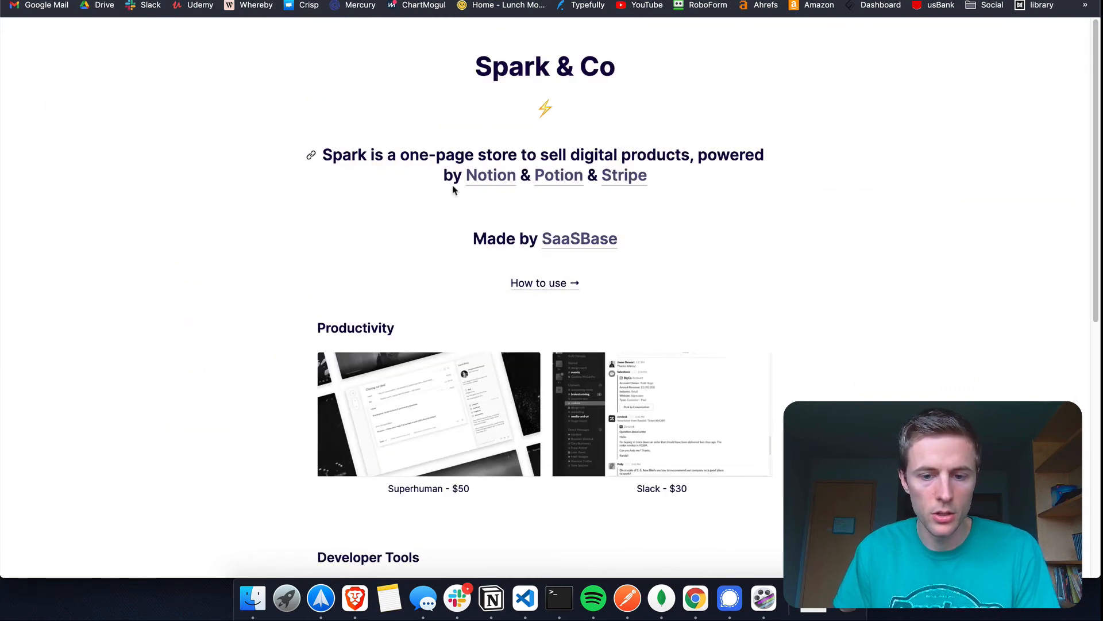
{"action": "scroll", "coordinate": [454, 189], "scroll_direction": "down", "scroll_amount": 3}
{"action": "scroll", "coordinate": [659, 275], "scroll_direction": "up", "scroll_amount": 1}
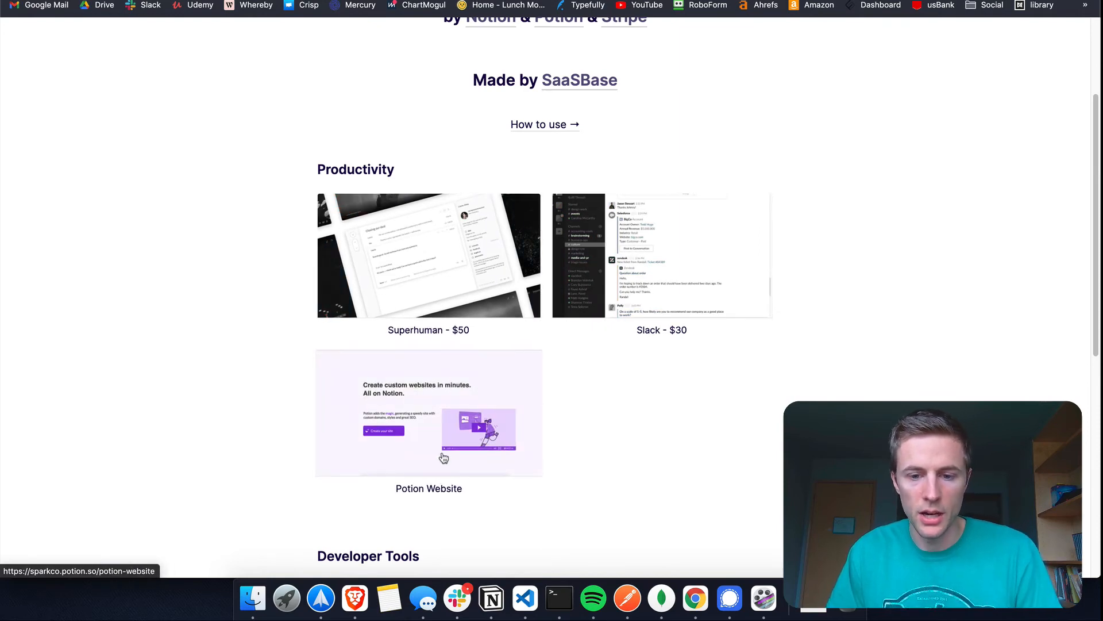
Retitle the card 'Potion Website - $100', close it, and return to the store in the browser
{"action": "key", "text": "ctrl+Left"}
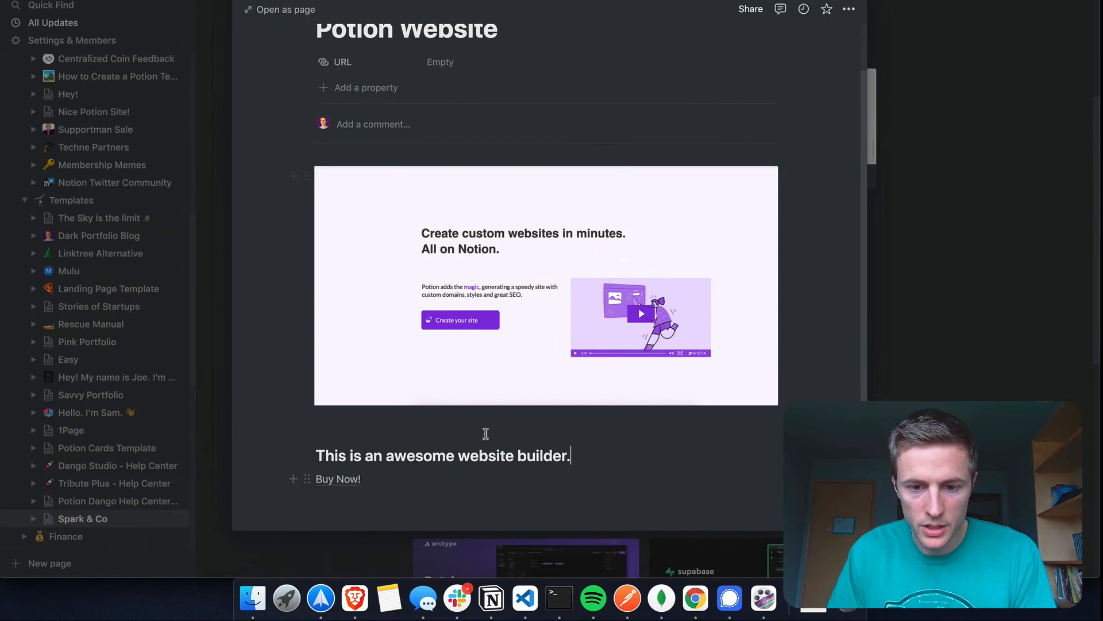
{"action": "scroll", "coordinate": [500, 121], "scroll_direction": "up", "scroll_amount": 2}
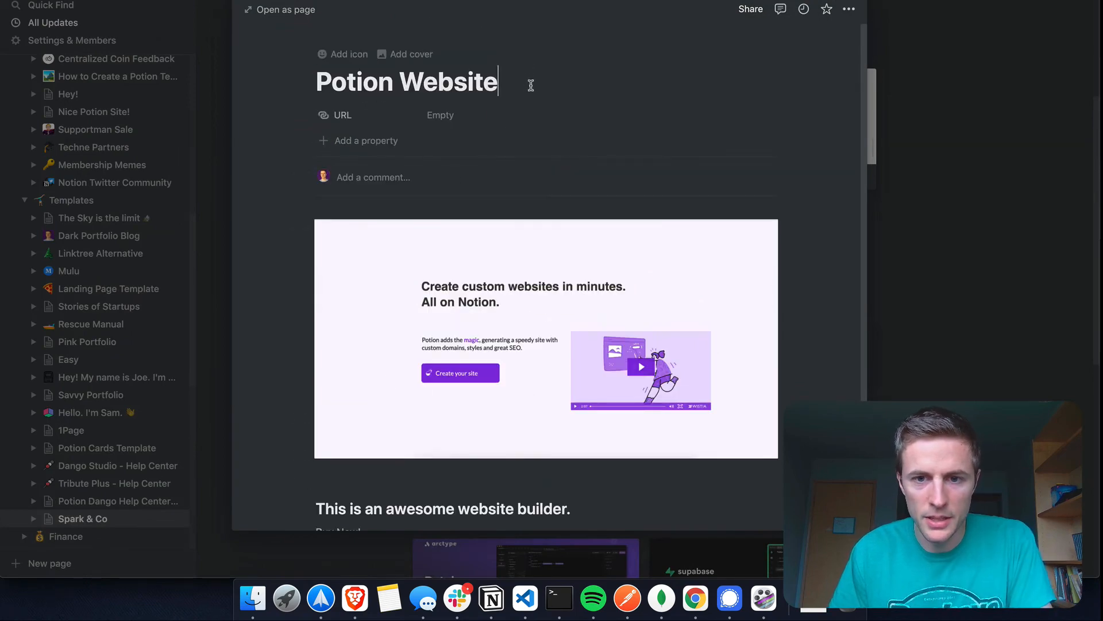
{"action": "type", "text": "- $100"}
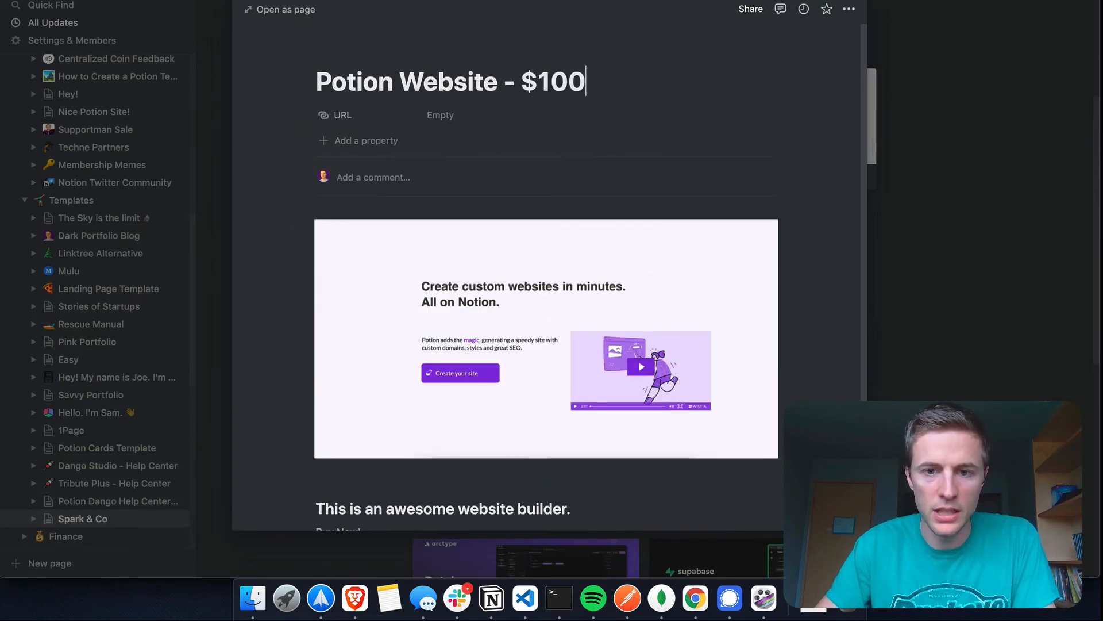
{"action": "type", "text": "0"}
{"action": "key", "text": "BackSpace"}
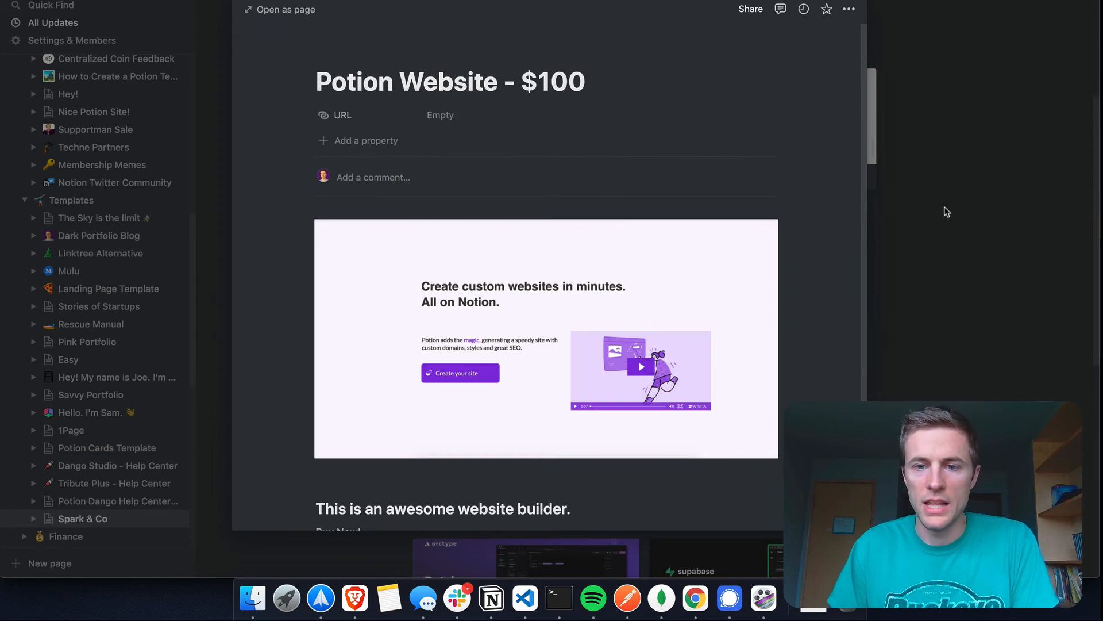
{"action": "left_click", "coordinate": [943, 209]}
{"action": "key", "text": "ctrl+Right"}
{"action": "scroll", "coordinate": [440, 224], "scroll_direction": "down", "scroll_amount": 1}
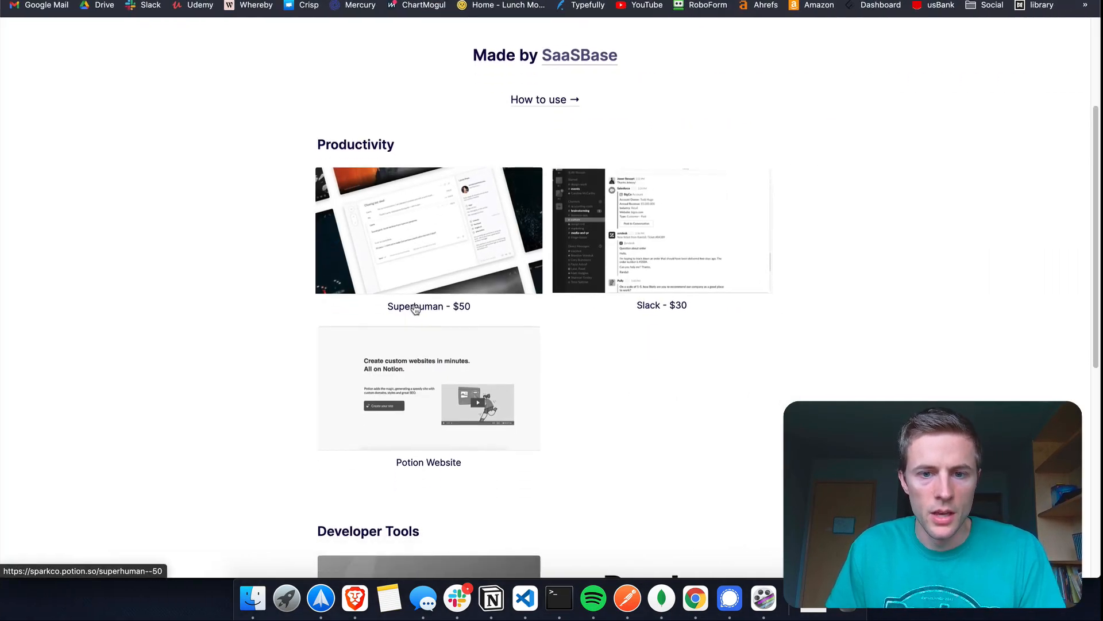
{"action": "scroll", "coordinate": [635, 407], "scroll_direction": "down", "scroll_amount": 1}
{"action": "scroll", "coordinate": [636, 406], "scroll_direction": "down", "scroll_amount": 1}
{"action": "scroll", "coordinate": [635, 409], "scroll_direction": "down", "scroll_amount": 2}
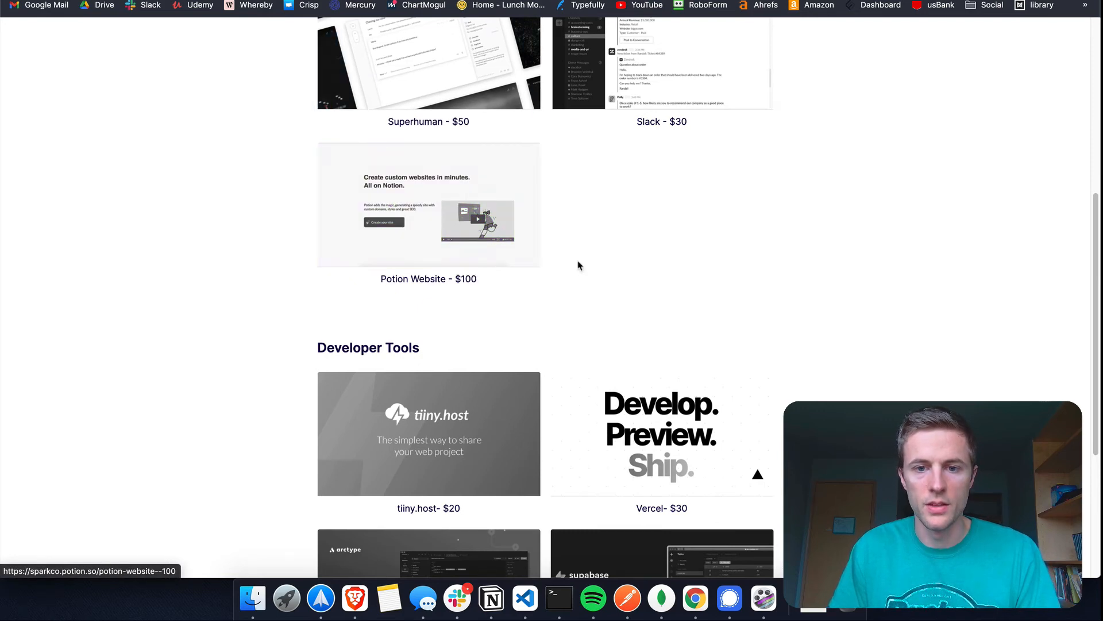
{"action": "scroll", "coordinate": [578, 264], "scroll_direction": "up", "scroll_amount": 3}
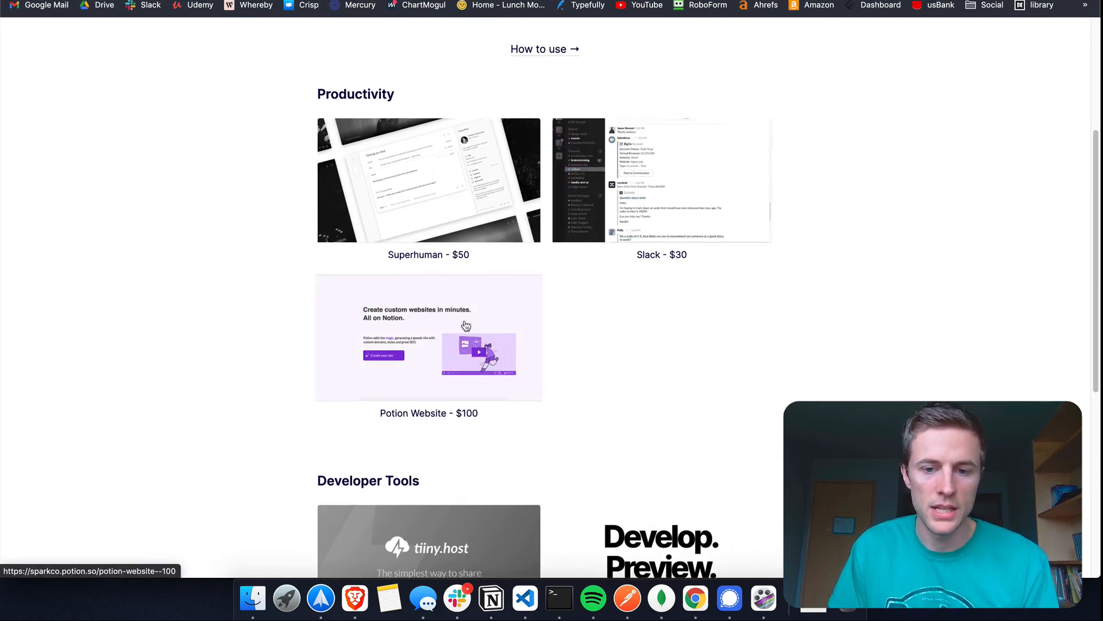
Open the Potion Website - $100 card from the Productivity section
{"action": "left_click", "coordinate": [463, 323]}
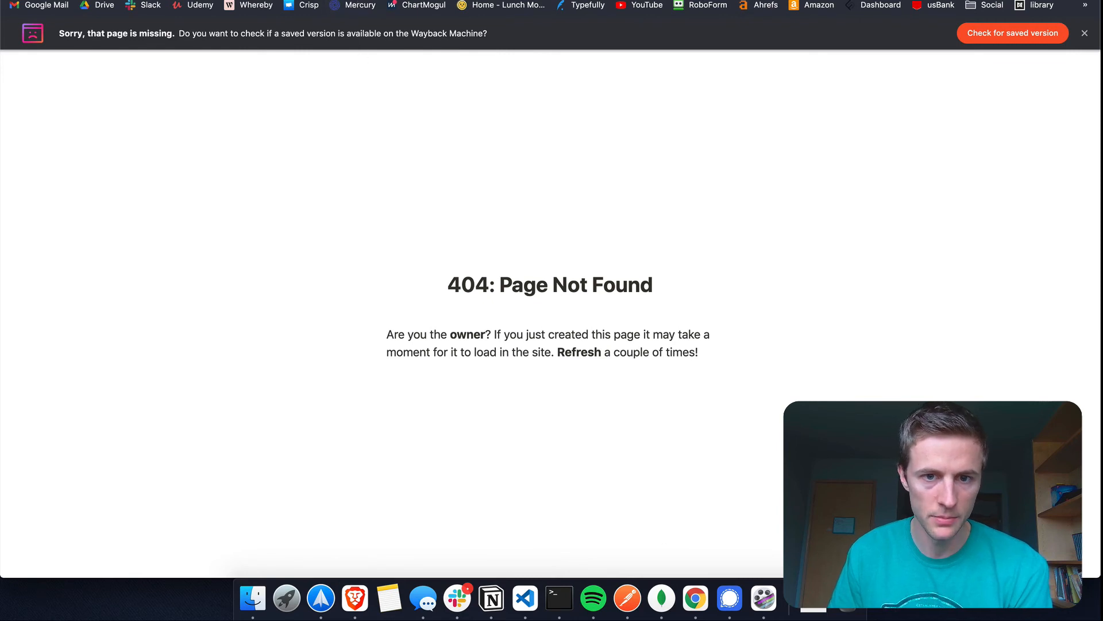
Reload until the product page appears, then follow Buy Now! to the $100 Stripe checkout
{"action": "key", "text": "super+l"}
{"action": "key", "text": "Return"}
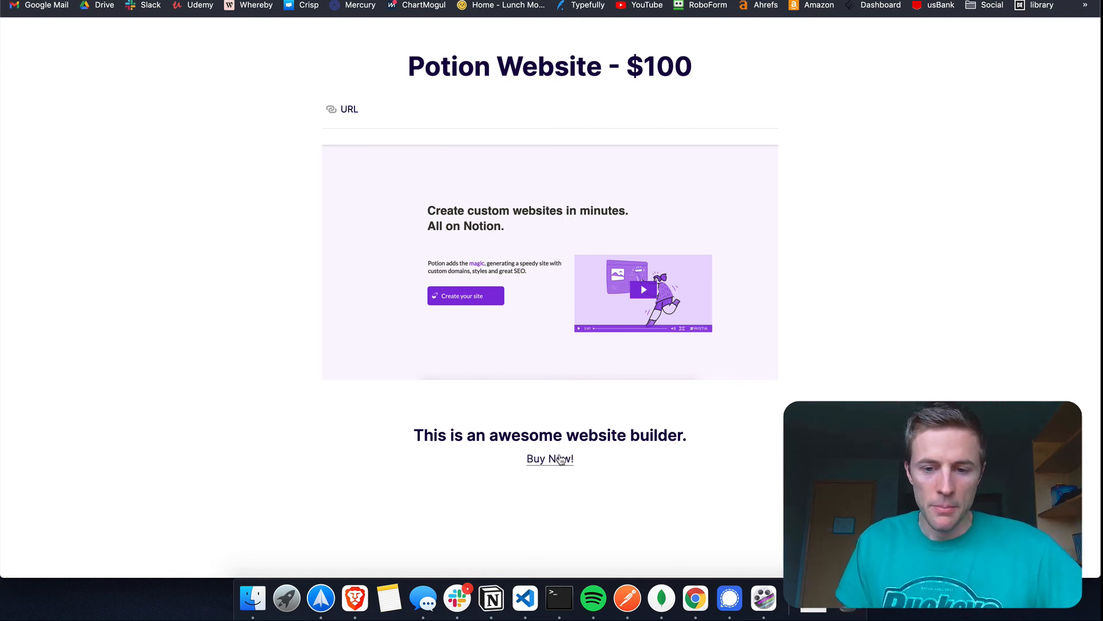
{"action": "left_click", "coordinate": [535, 459]}
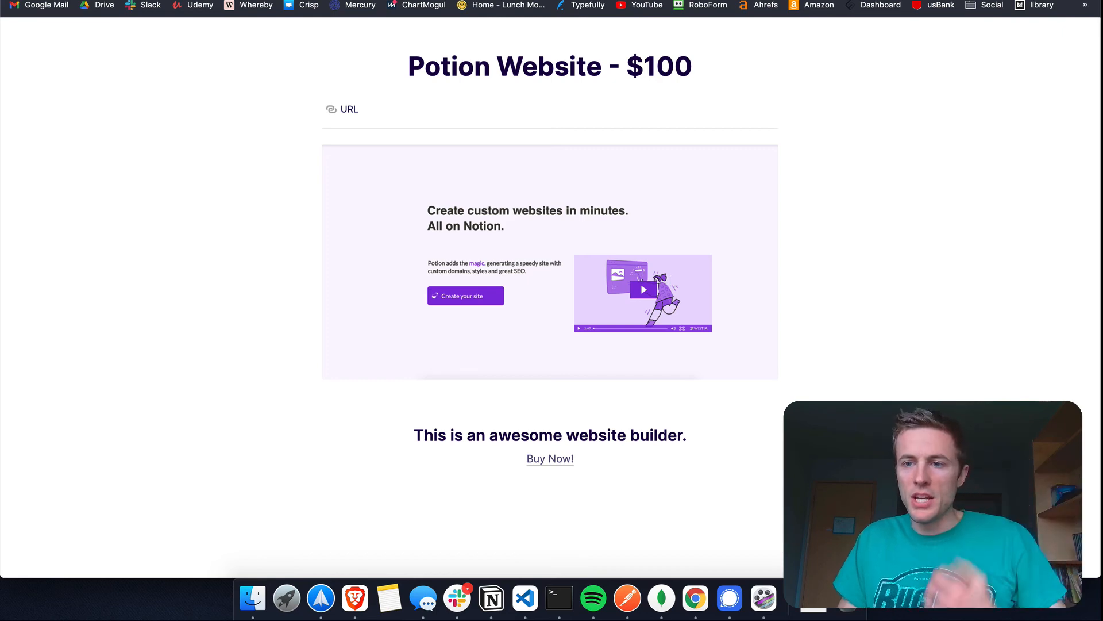
{"action": "scroll", "coordinate": [818, 183], "scroll_direction": "up", "scroll_amount": 10}
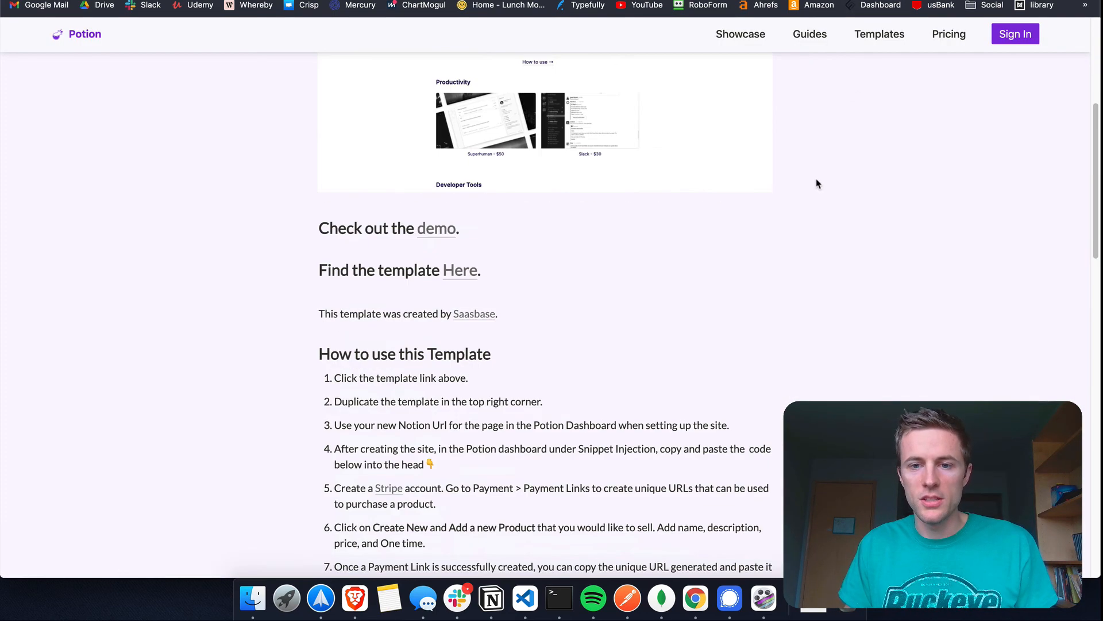
{"action": "scroll", "coordinate": [818, 182], "scroll_direction": "up", "scroll_amount": 5}
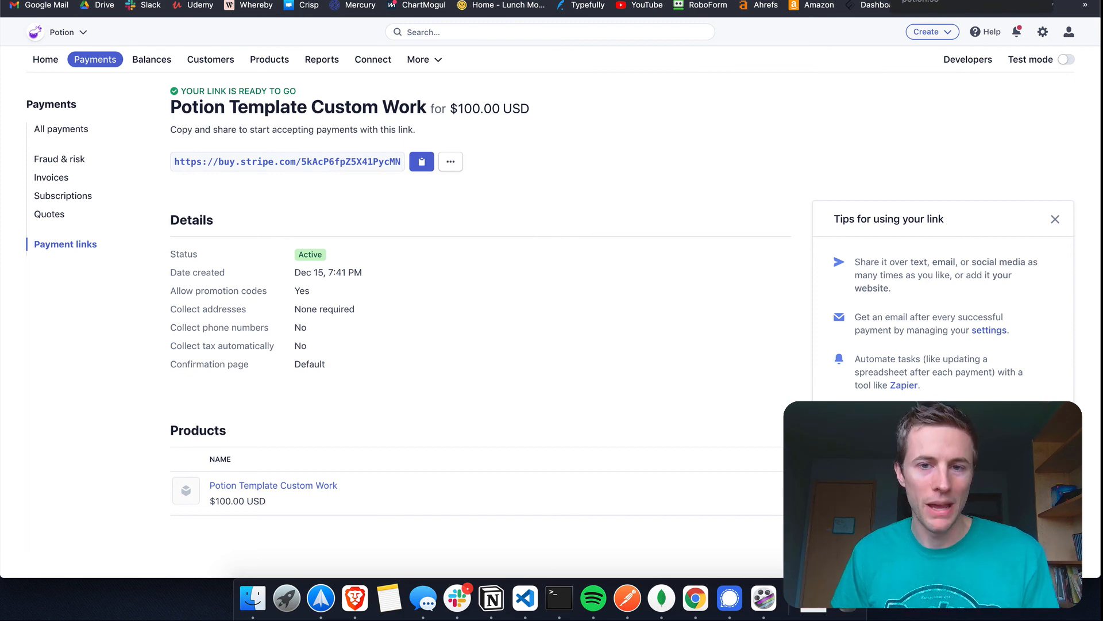
Return to the Selling Products Template page and go to the Potion home page via the logo
{"action": "key", "text": "ctrl+Tab"}
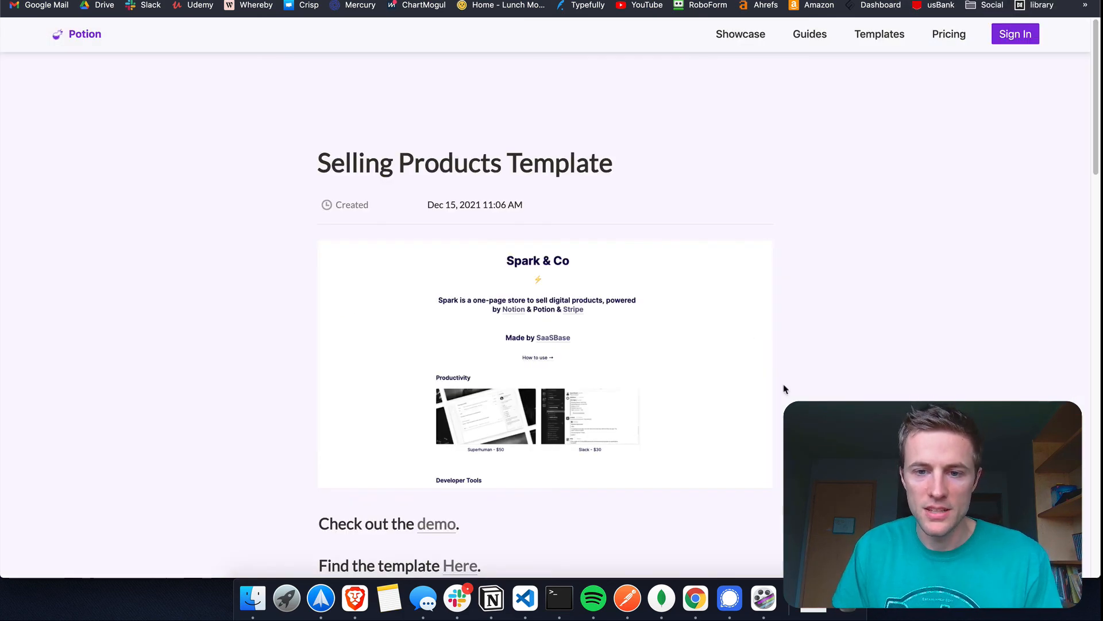
{"action": "scroll", "coordinate": [545, 345], "scroll_direction": "down", "scroll_amount": 2}
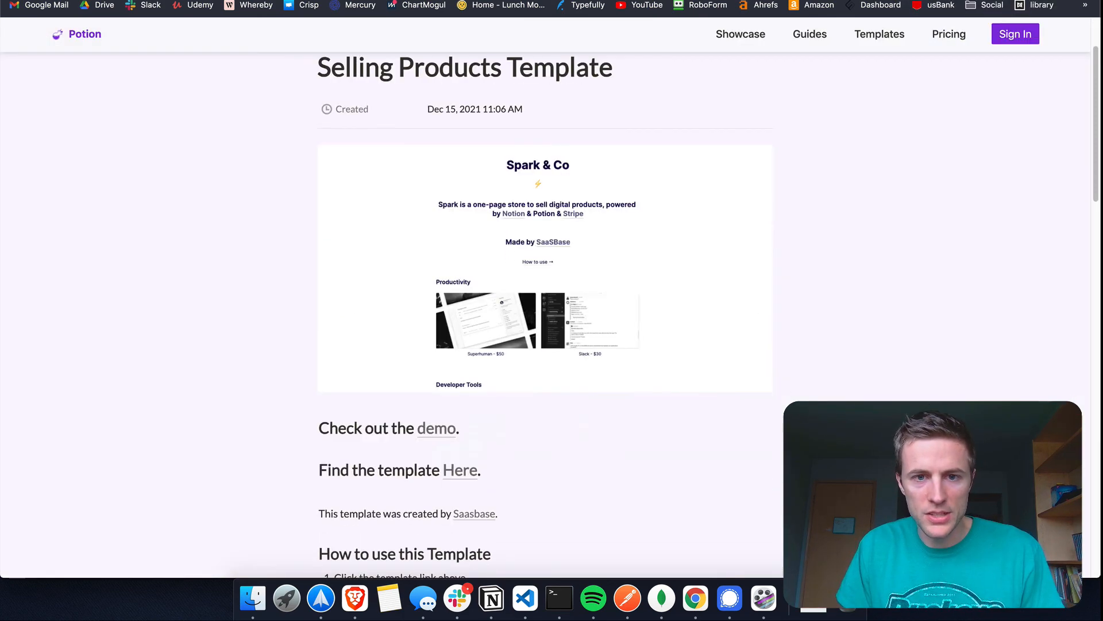
{"action": "scroll", "coordinate": [436, 141], "scroll_direction": "up", "scroll_amount": 2}
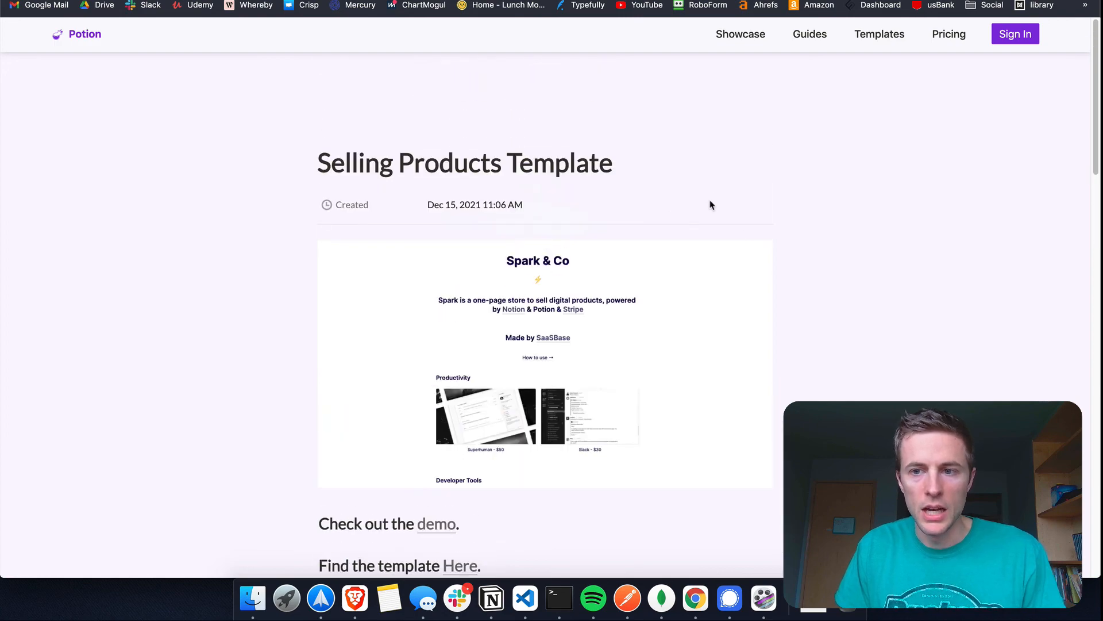
{"action": "scroll", "coordinate": [611, 252], "scroll_direction": "down", "scroll_amount": 4}
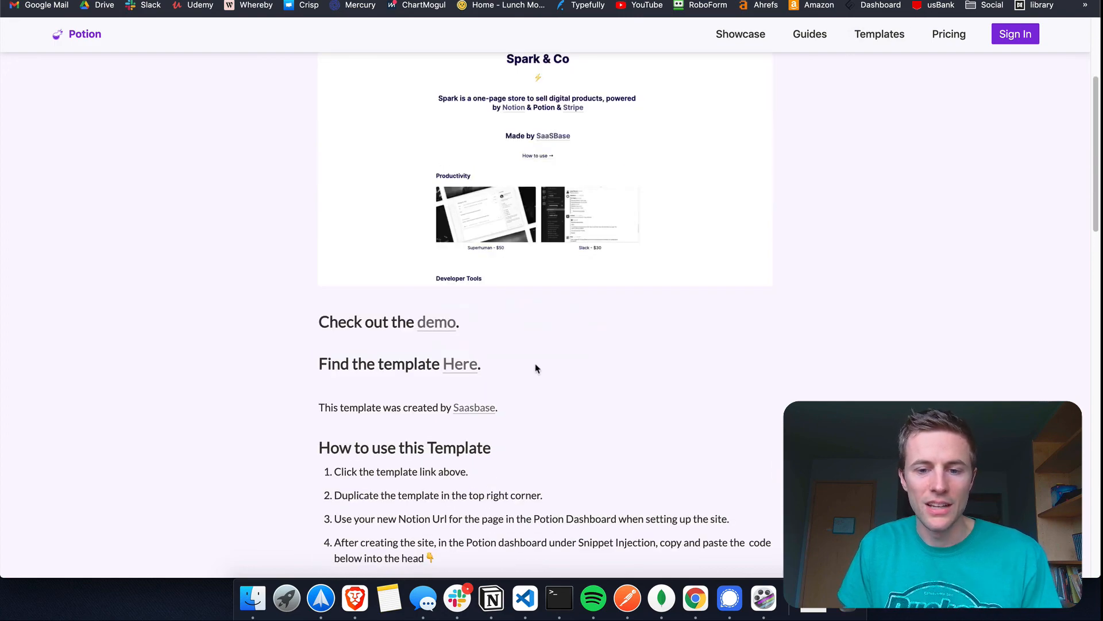
{"action": "scroll", "coordinate": [536, 369], "scroll_direction": "down", "scroll_amount": 6}
{"action": "scroll", "coordinate": [787, 376], "scroll_direction": "down", "scroll_amount": 7}
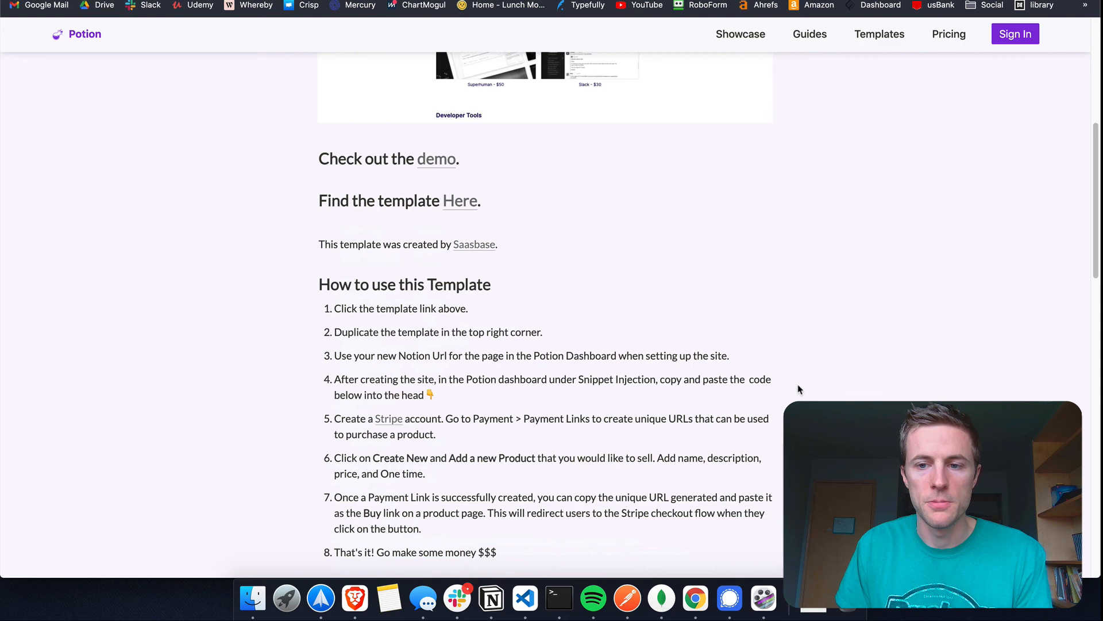
{"action": "scroll", "coordinate": [799, 389], "scroll_direction": "up", "scroll_amount": 5}
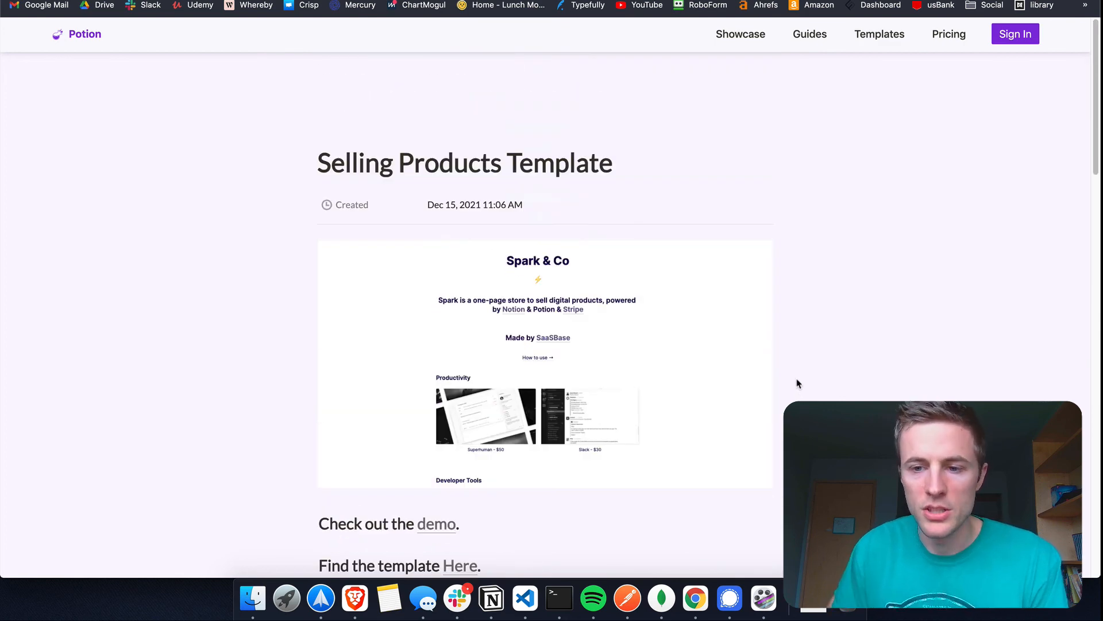
{"action": "left_click", "coordinate": [77, 38]}
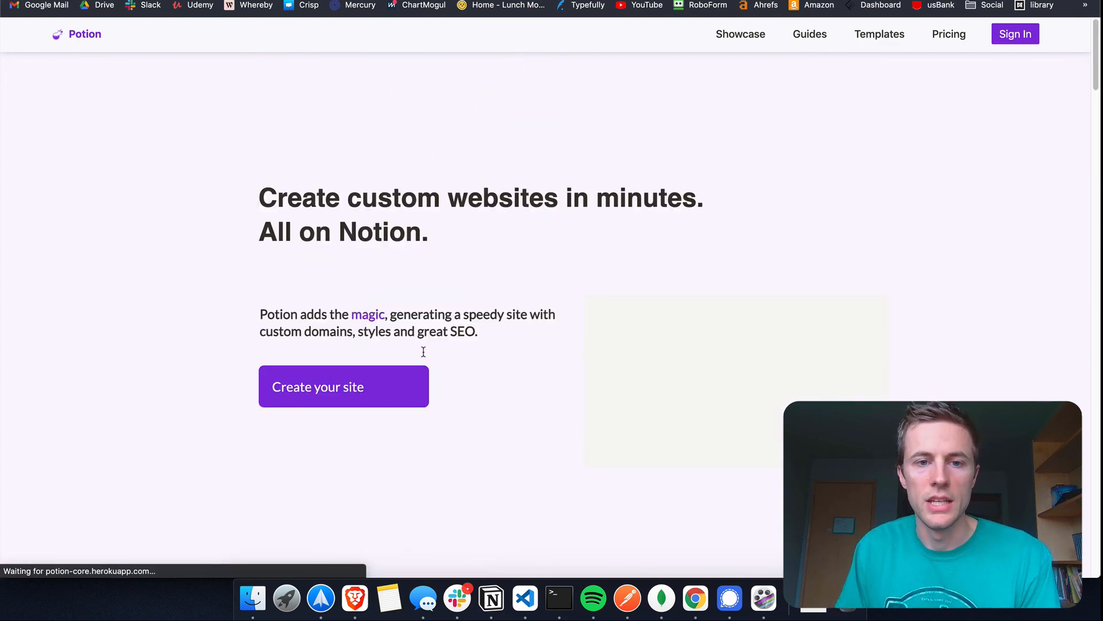
{"action": "scroll", "coordinate": [759, 392], "scroll_direction": "down", "scroll_amount": 3}
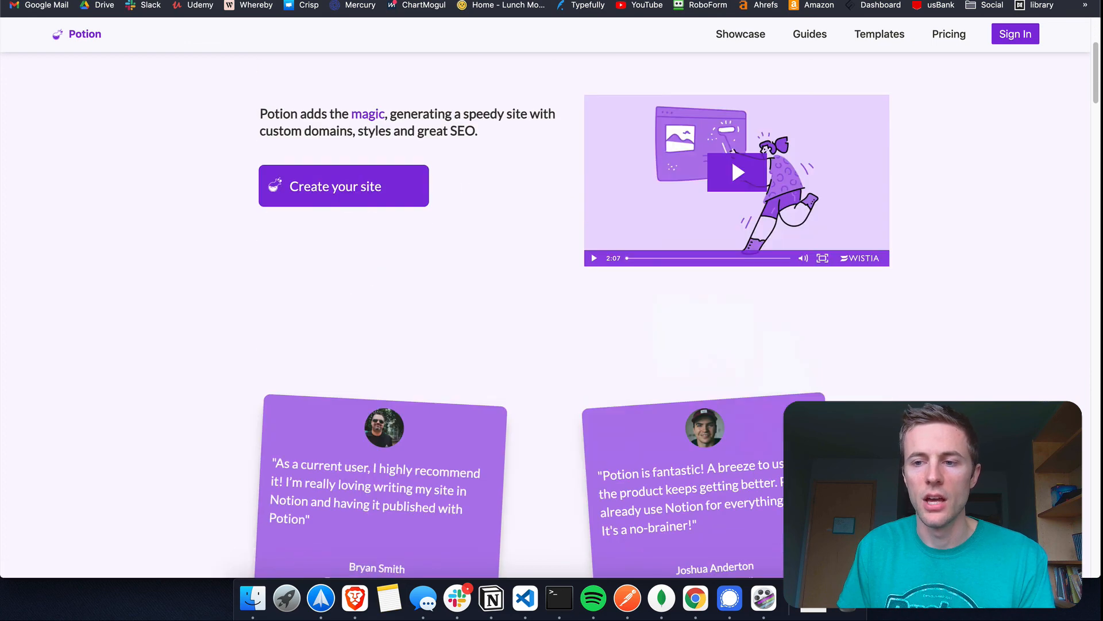
{"action": "scroll", "coordinate": [759, 391], "scroll_direction": "up", "scroll_amount": 3}
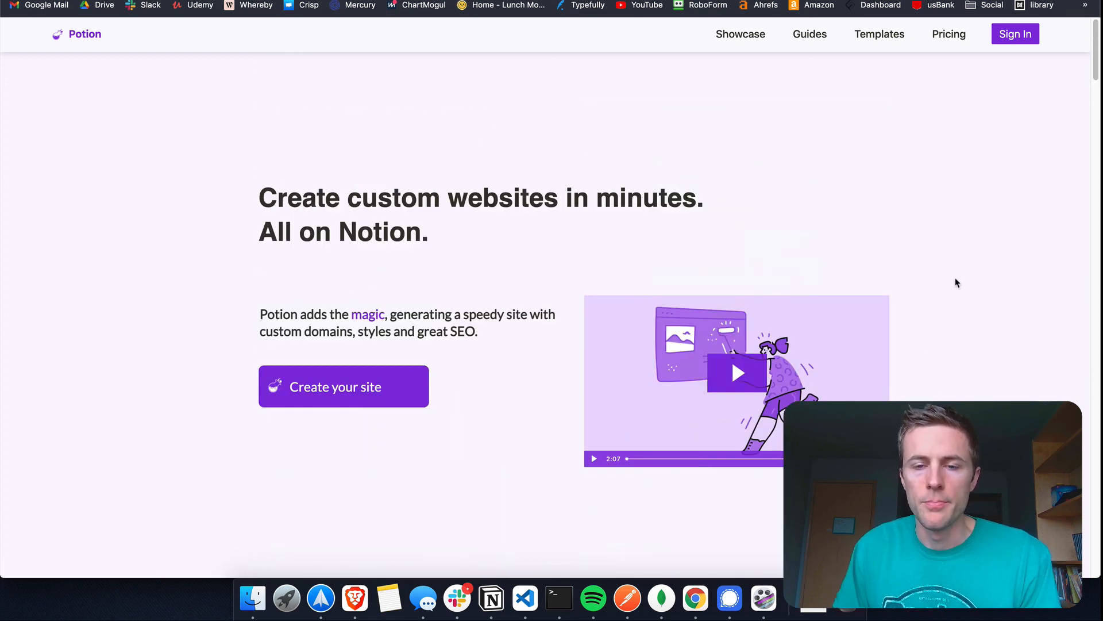